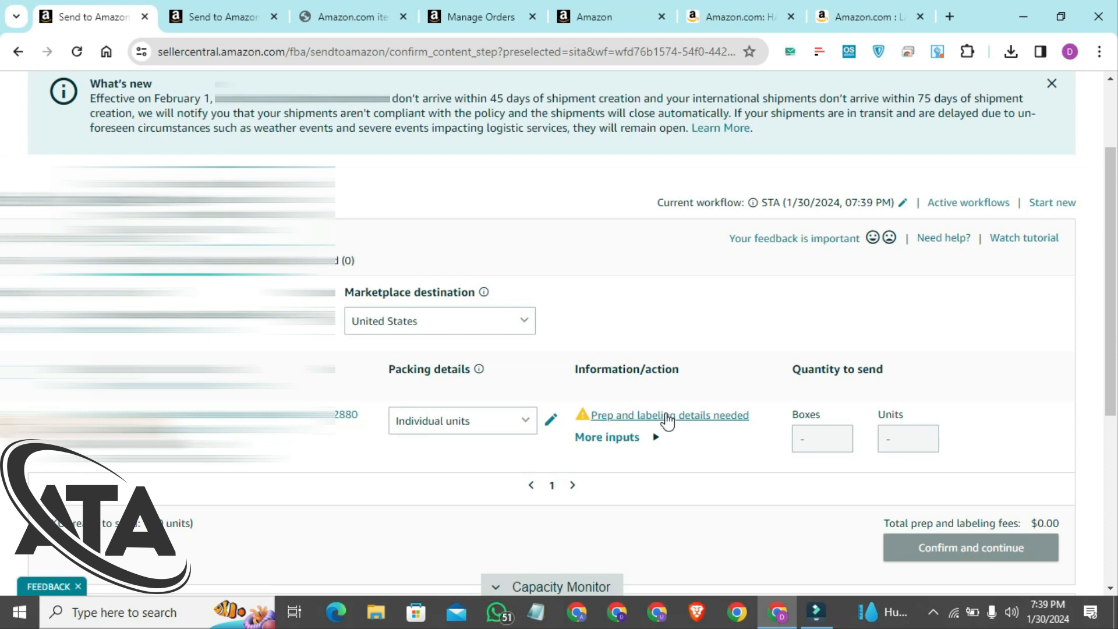
Set the SKU's prep category to No prep required and save its prep and labeling details.
{"action": "left_click", "coordinate": [666, 417]}
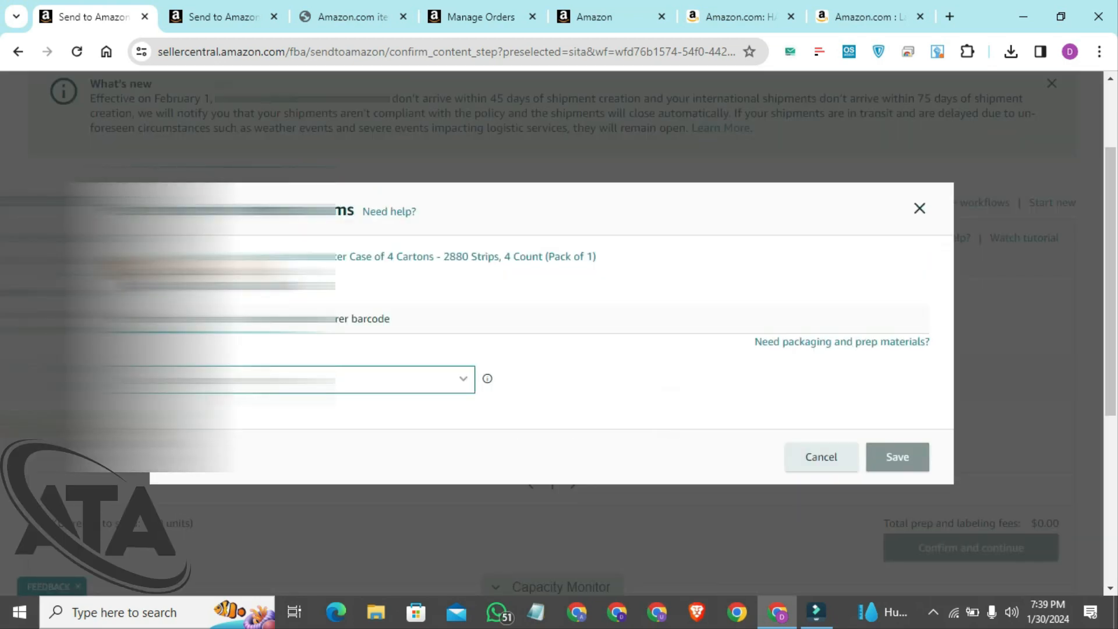
{"action": "left_click", "coordinate": [280, 380]}
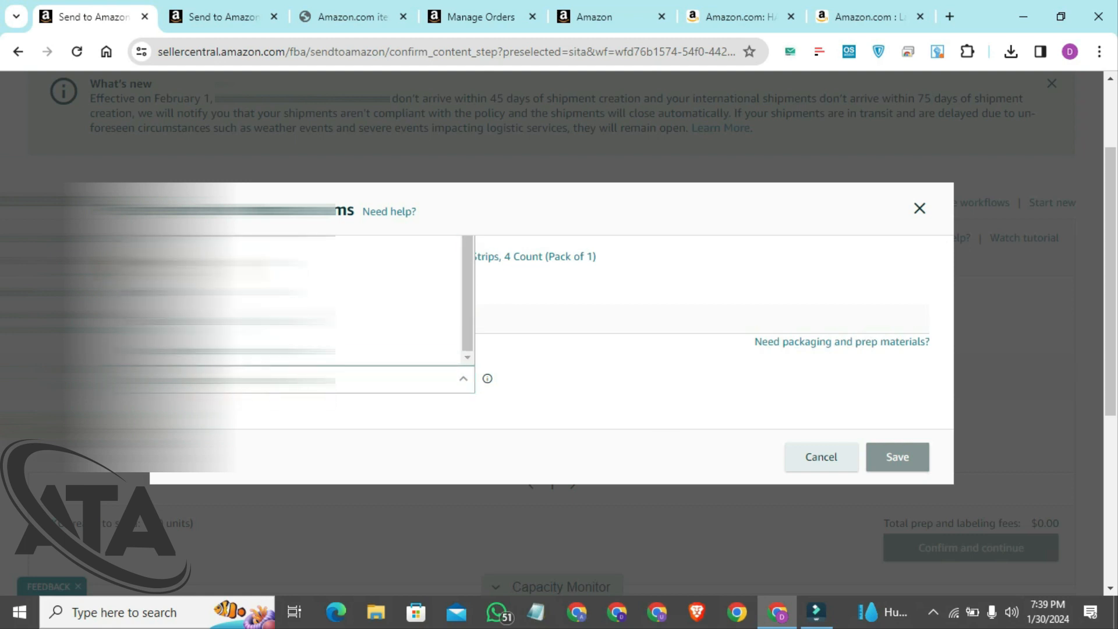
{"action": "left_click", "coordinate": [280, 350]}
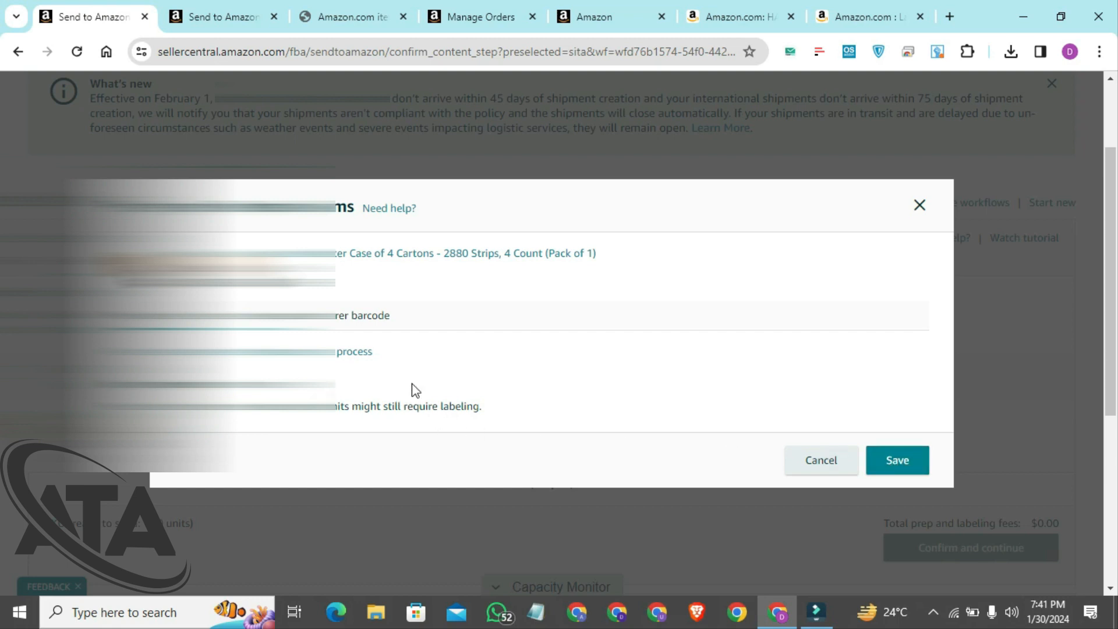
{"action": "left_click", "coordinate": [911, 461]}
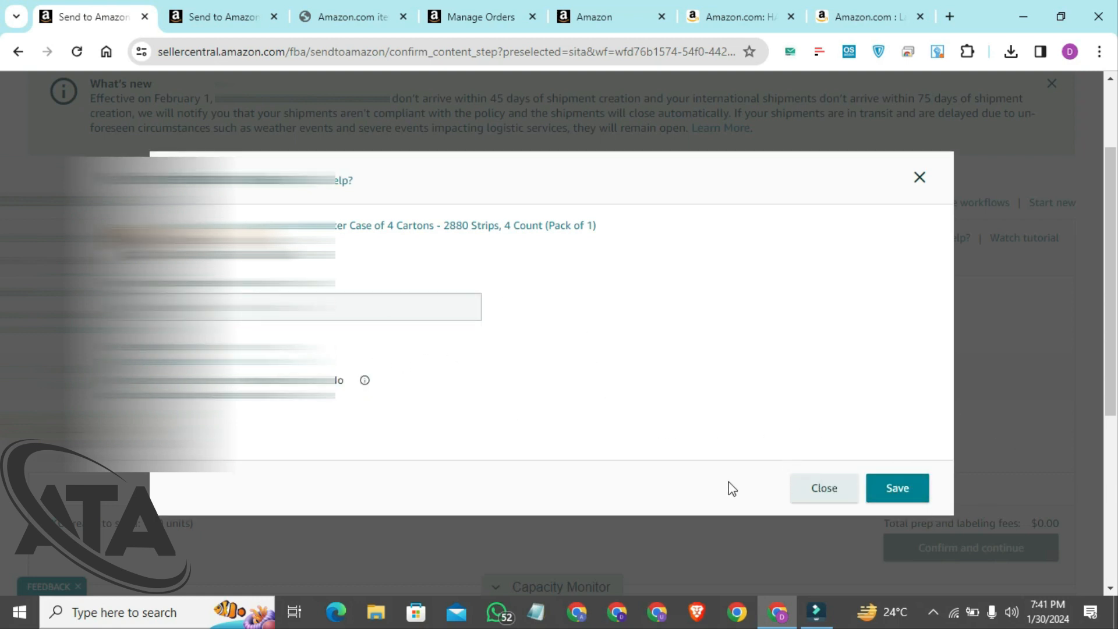
{"action": "left_click", "coordinate": [903, 494]}
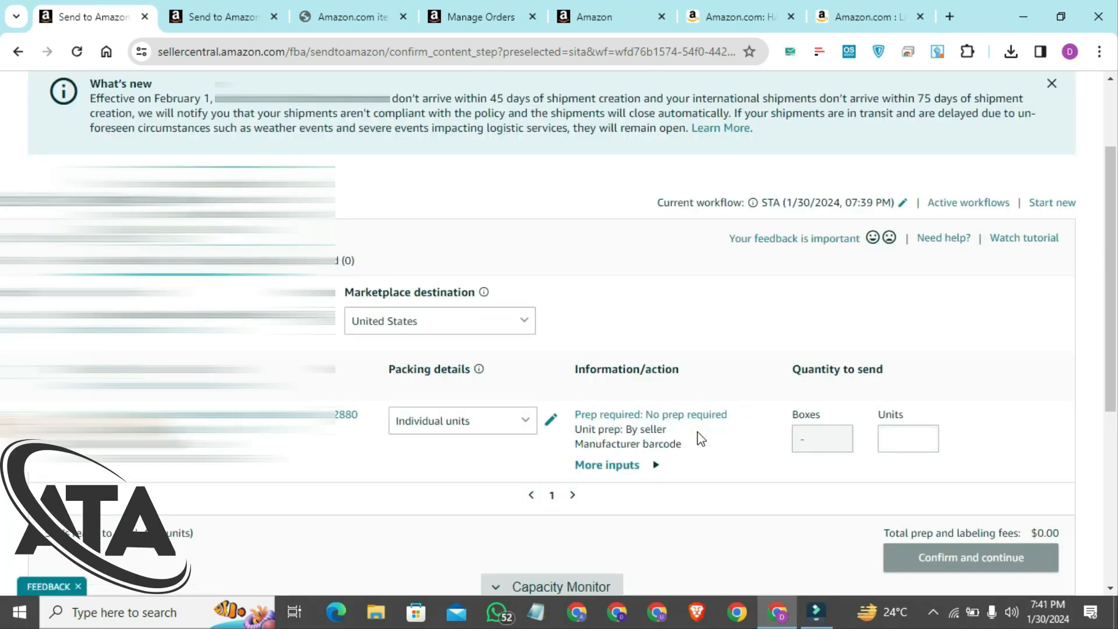
Set the quantity to send to 50 units and mark the SKU as ready to pack.
{"action": "double_click", "coordinate": [632, 429]}
{"action": "left_click_drag", "start_coordinate": [658, 429], "coordinate": [678, 431]}
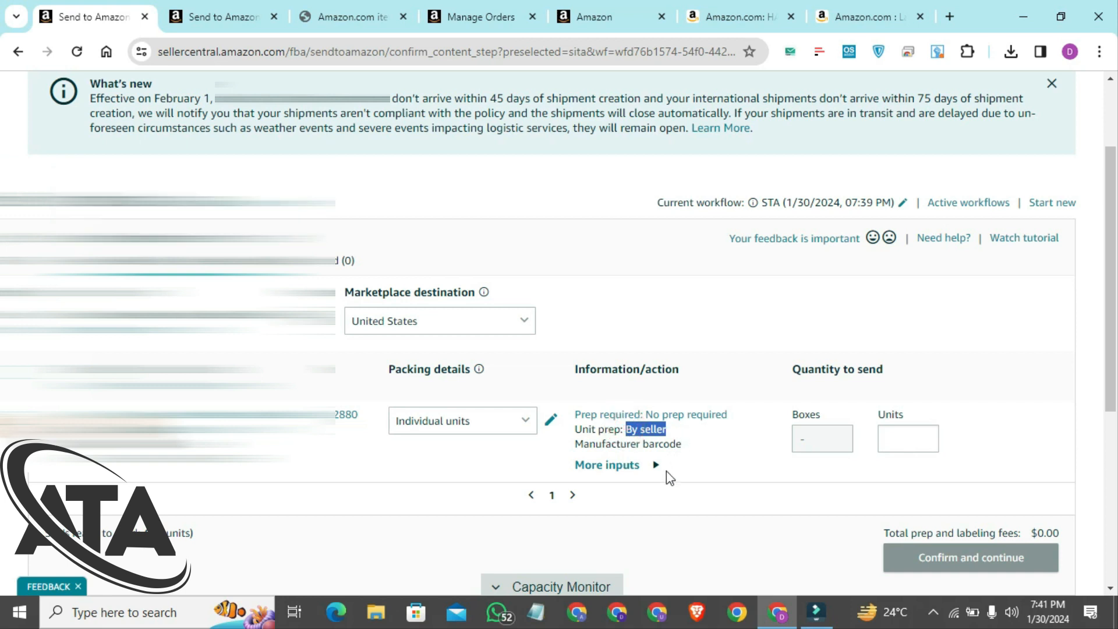
{"action": "left_click", "coordinate": [698, 440]}
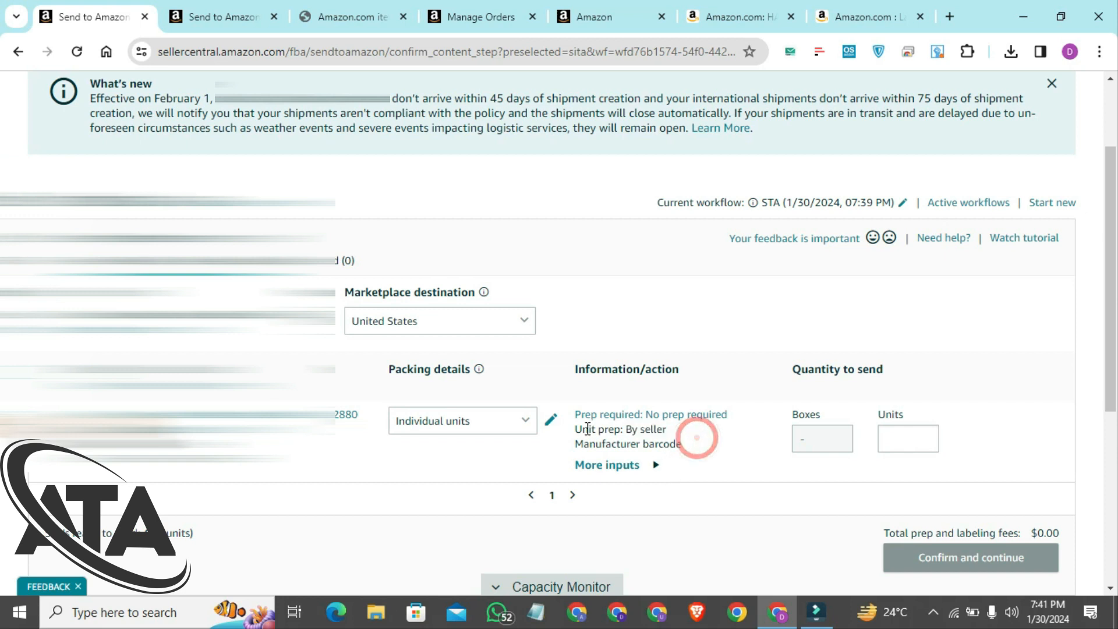
{"action": "left_click_drag", "start_coordinate": [628, 432], "coordinate": [689, 435]}
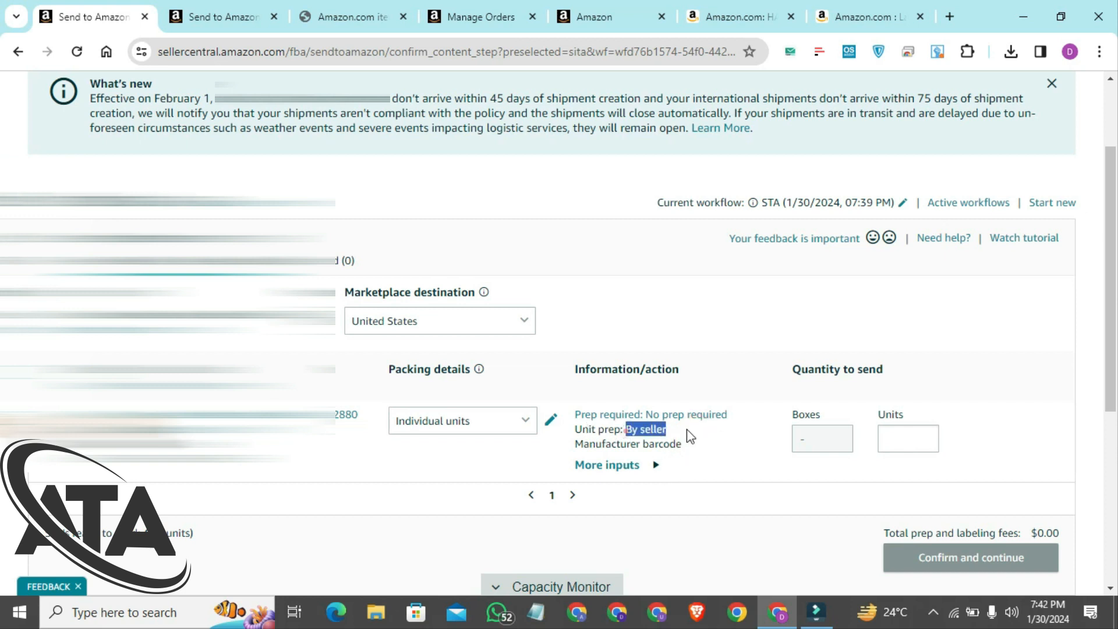
{"action": "left_click", "coordinate": [749, 437]}
{"action": "left_click", "coordinate": [886, 442]}
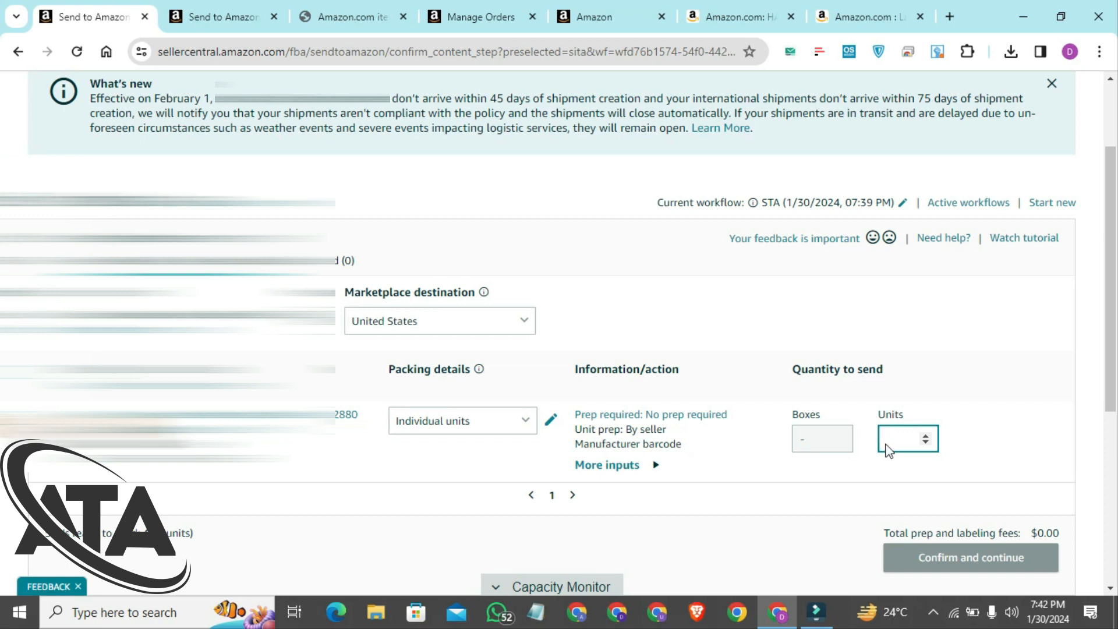
{"action": "type", "text": "50"}
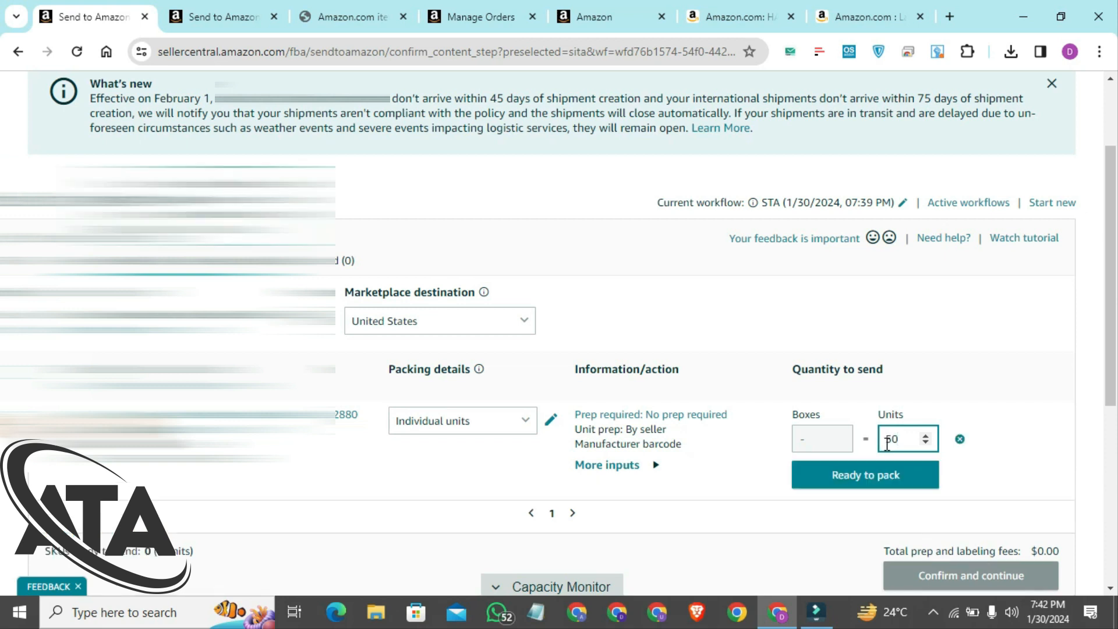
{"action": "left_click", "coordinate": [840, 485]}
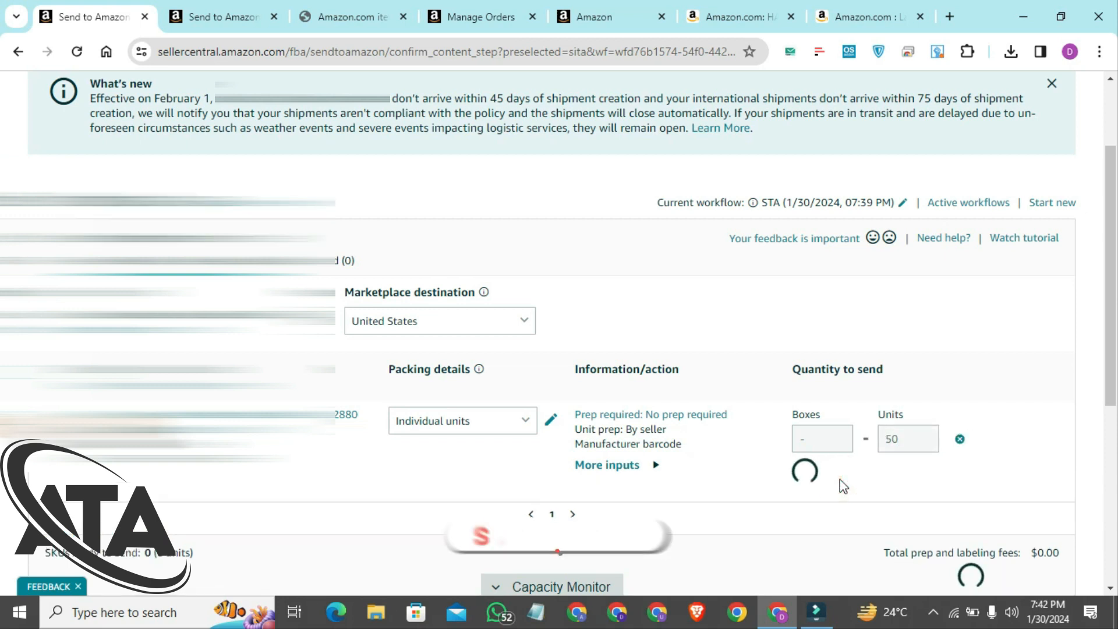
Check the total prep and labeling fees and proceed to packing the individual units.
{"action": "left_click_drag", "start_coordinate": [1112, 328], "coordinate": [1112, 358]}
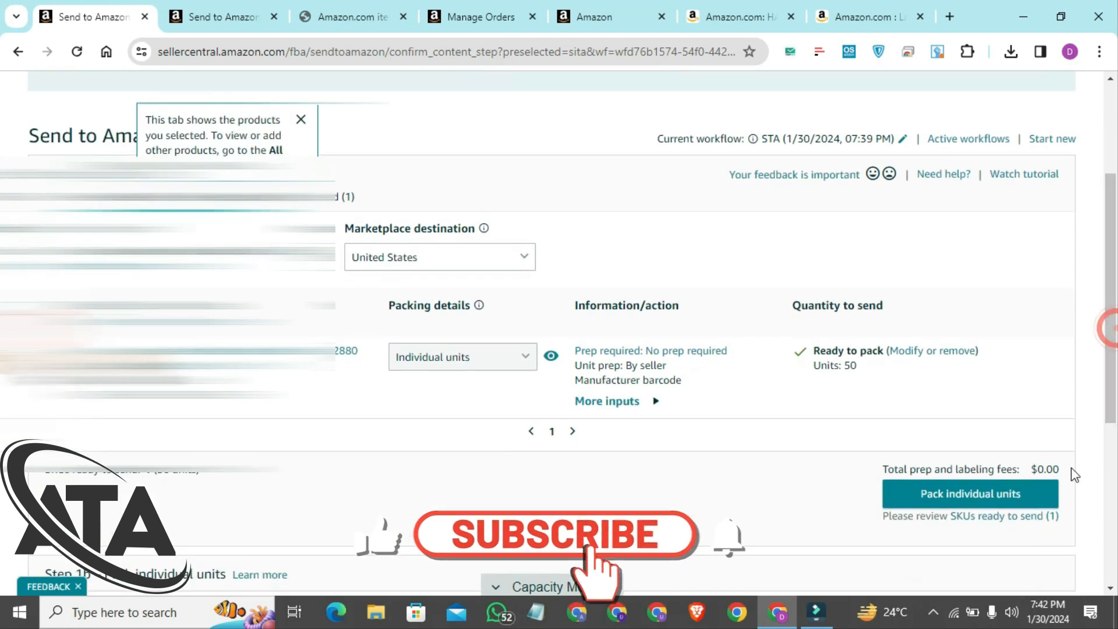
{"action": "left_click_drag", "start_coordinate": [1030, 469], "coordinate": [1064, 475]}
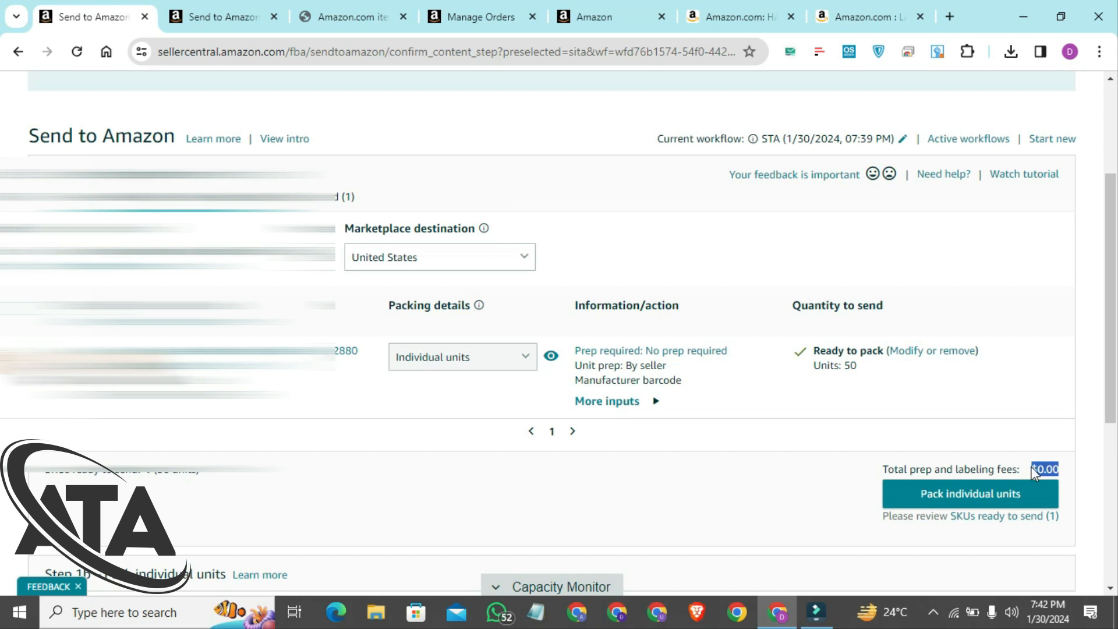
{"action": "left_click", "coordinate": [1010, 430]}
{"action": "left_click", "coordinate": [965, 494]}
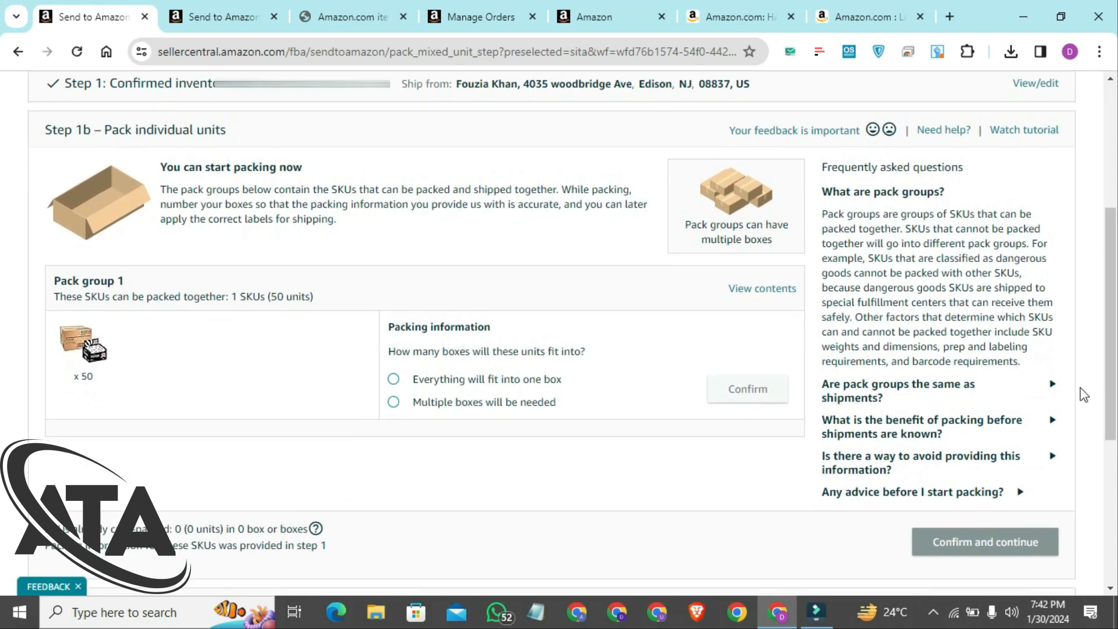
Specify that everything in Pack group 1 will fit into one box and confirm the choice.
{"action": "left_click", "coordinate": [115, 378]}
{"action": "double_click", "coordinate": [110, 349]}
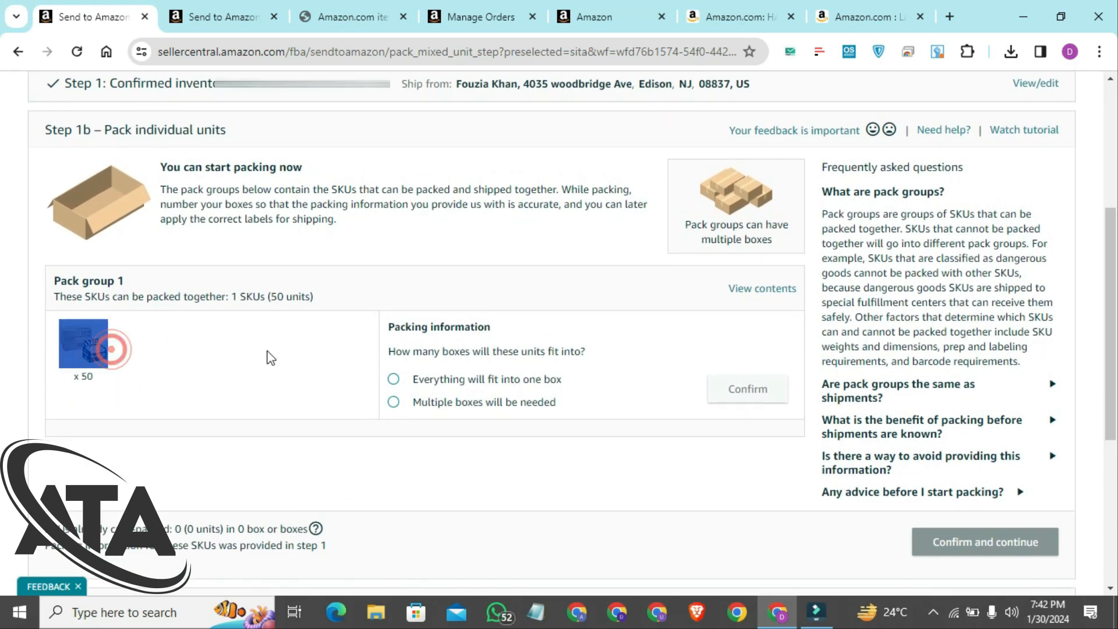
{"action": "left_click", "coordinate": [291, 356]}
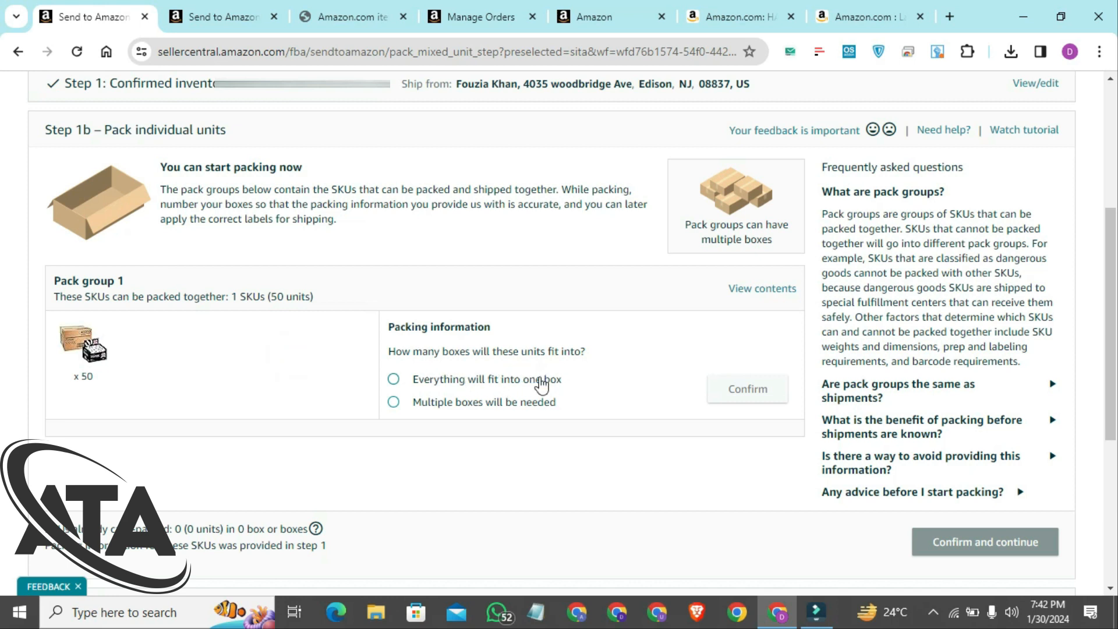
{"action": "left_click", "coordinate": [394, 379]}
{"action": "left_click", "coordinate": [751, 390]}
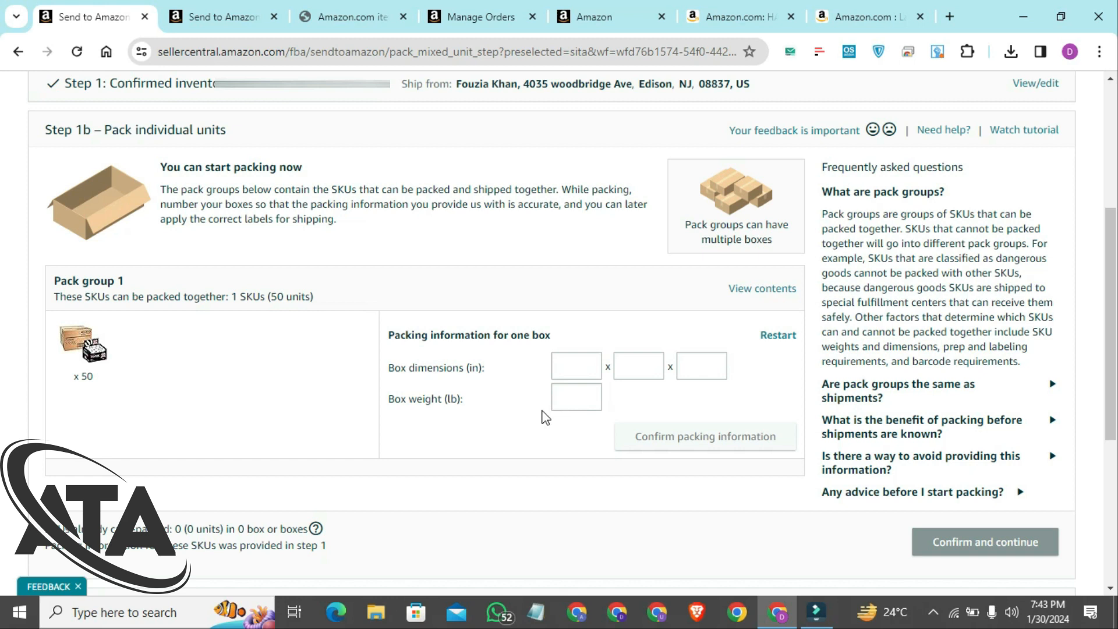
Set the box dimensions to 30 x 20 x 18 in and its weight to 40 lb, and confirm the packing information.
{"action": "left_click", "coordinate": [559, 372]}
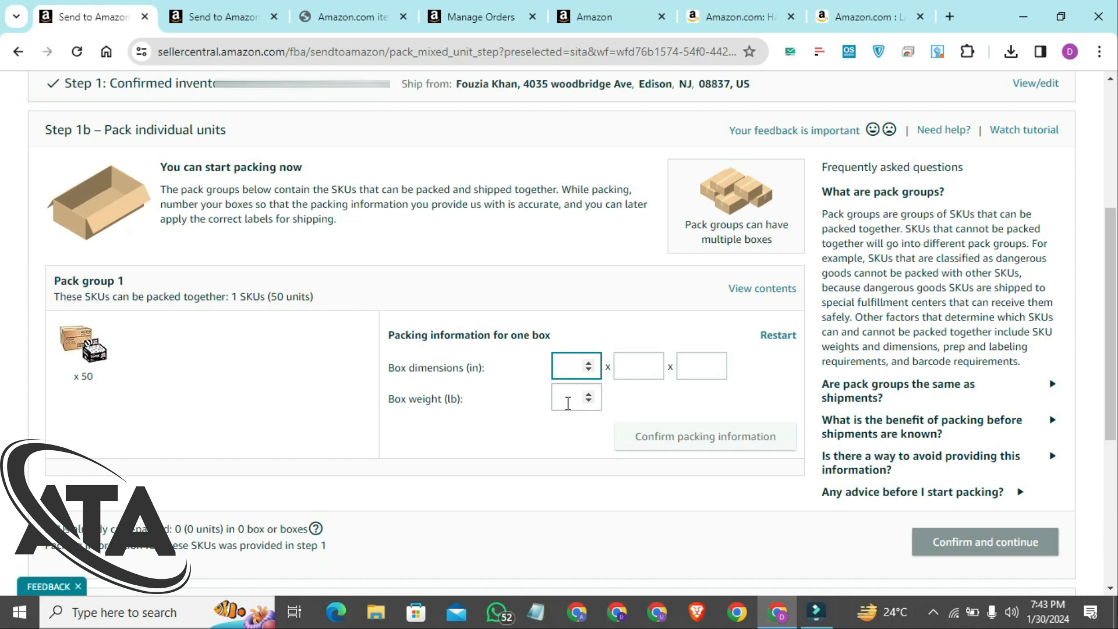
{"action": "left_click", "coordinate": [569, 376]}
{"action": "type", "text": "30"}
{"action": "key", "text": "Tab"}
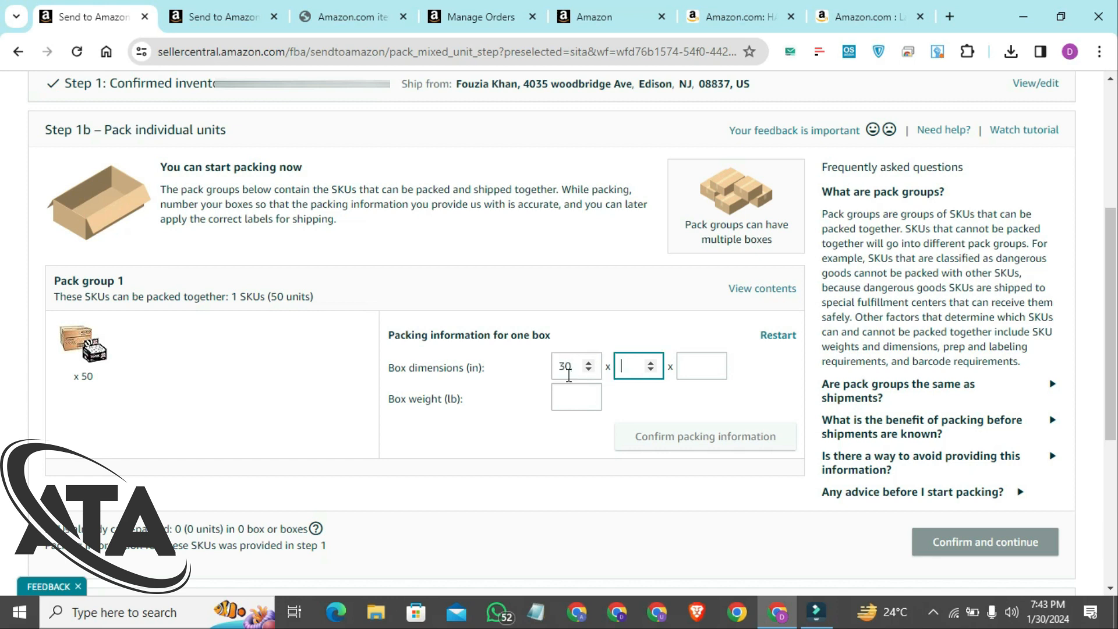
{"action": "type", "text": "20"}
{"action": "key", "text": "Tab"}
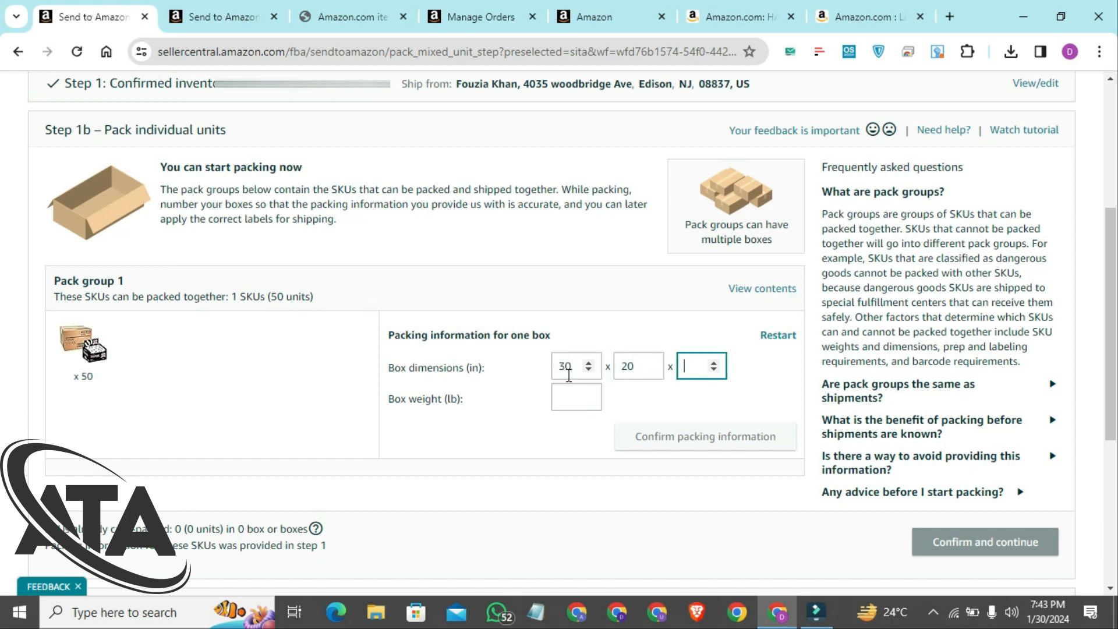
{"action": "type", "text": "18"}
{"action": "left_click", "coordinate": [567, 400]}
{"action": "type", "text": "40"}
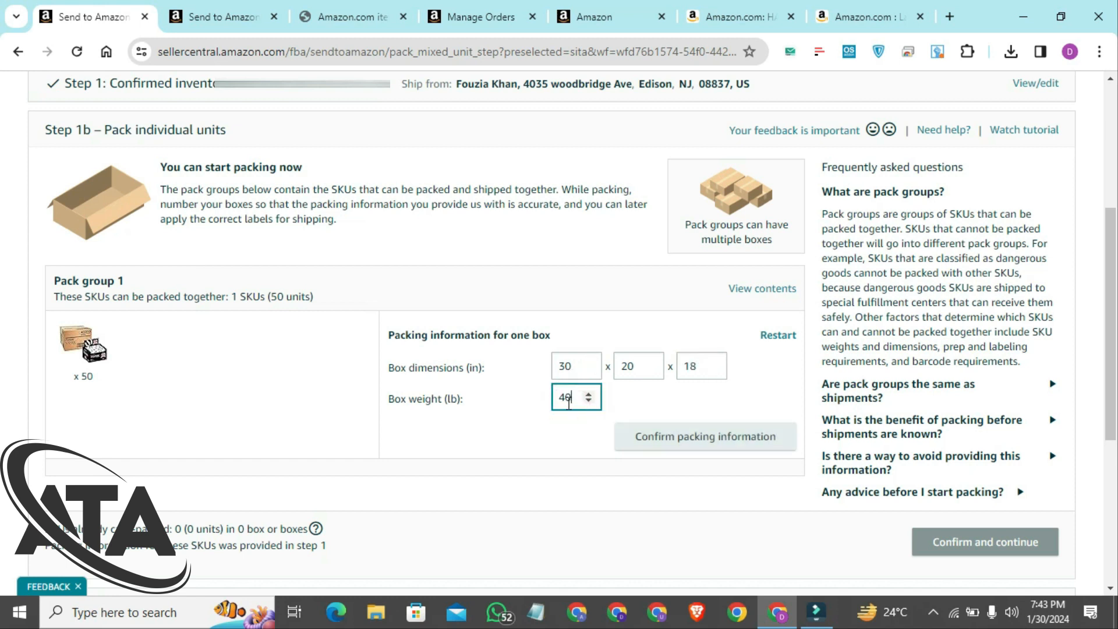
{"action": "left_click", "coordinate": [685, 437]}
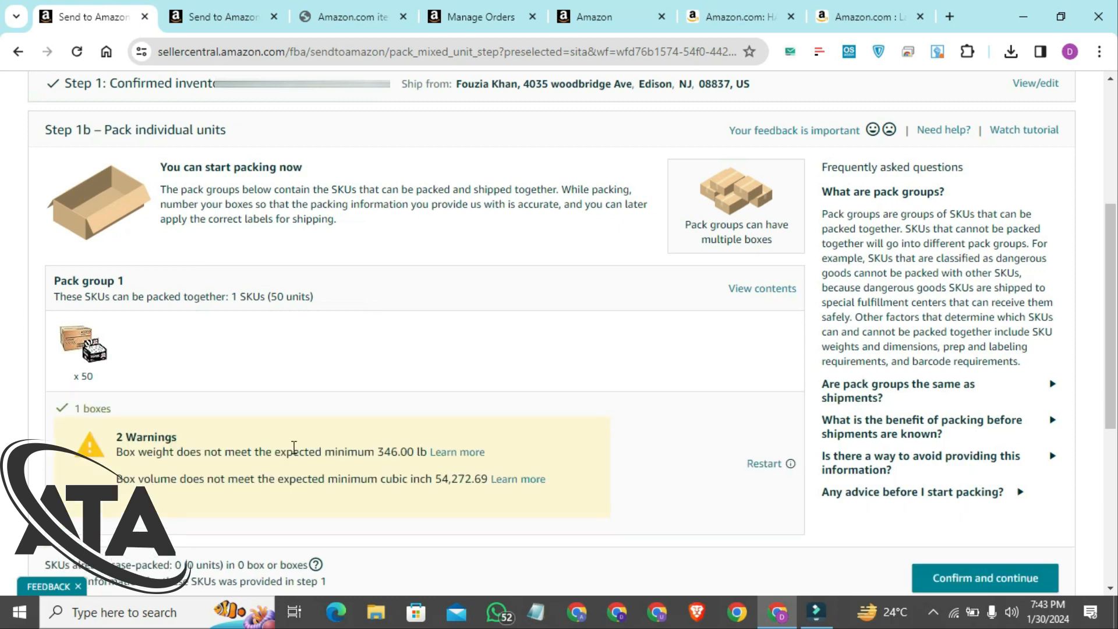
Review the box weight and volume warnings, then confirm the packing and continue to the shipping step.
{"action": "left_click_drag", "start_coordinate": [375, 451], "coordinate": [419, 457]}
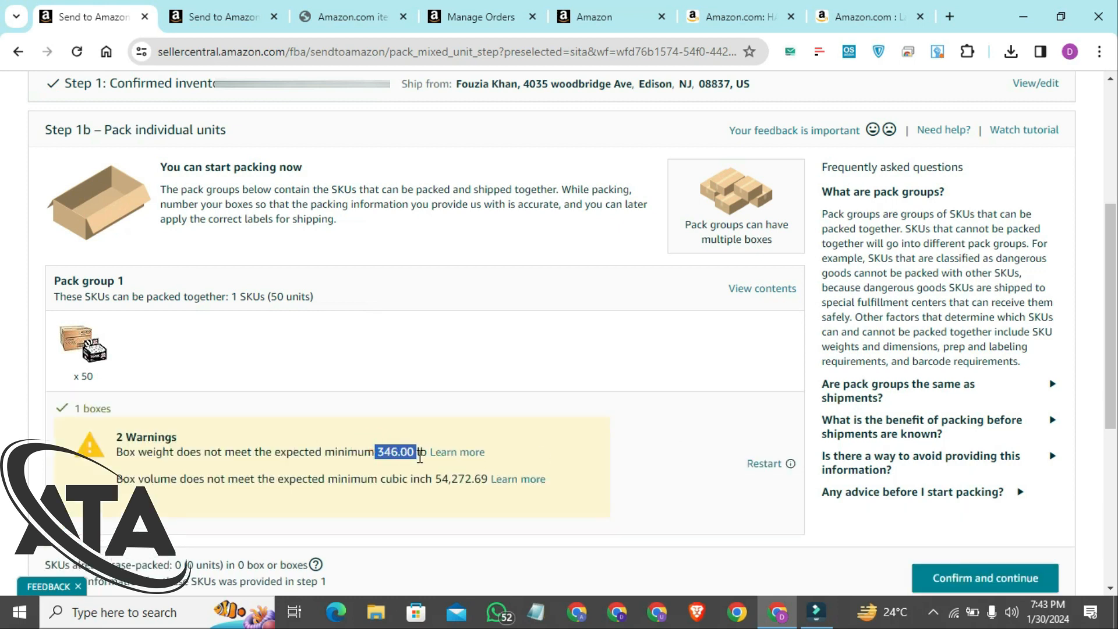
{"action": "left_click", "coordinate": [419, 457]}
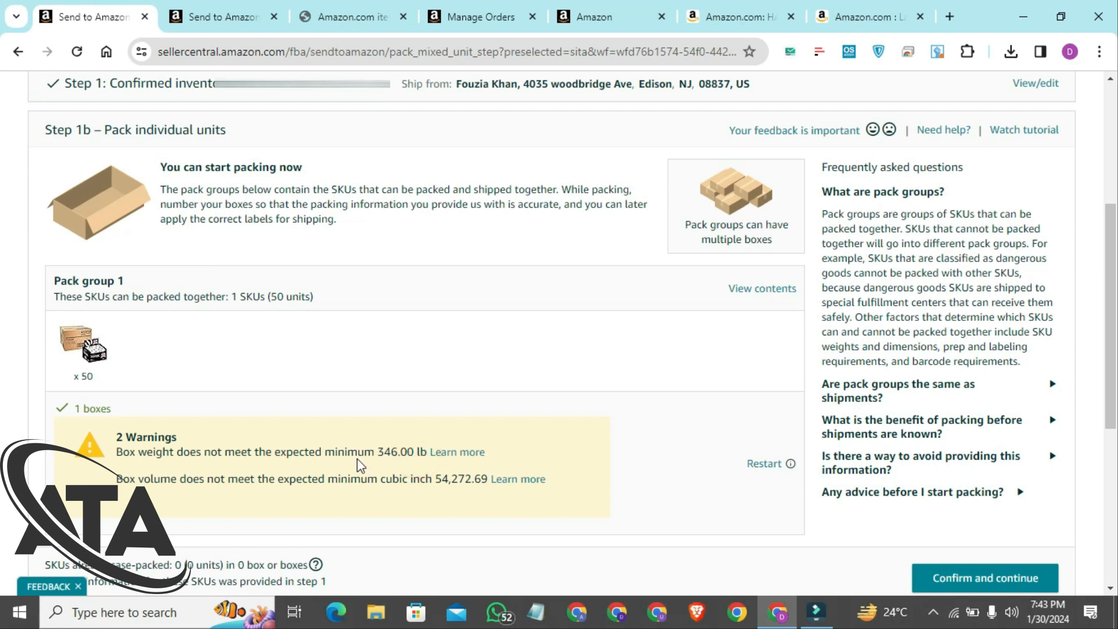
{"action": "left_click_drag", "start_coordinate": [325, 452], "coordinate": [368, 452]}
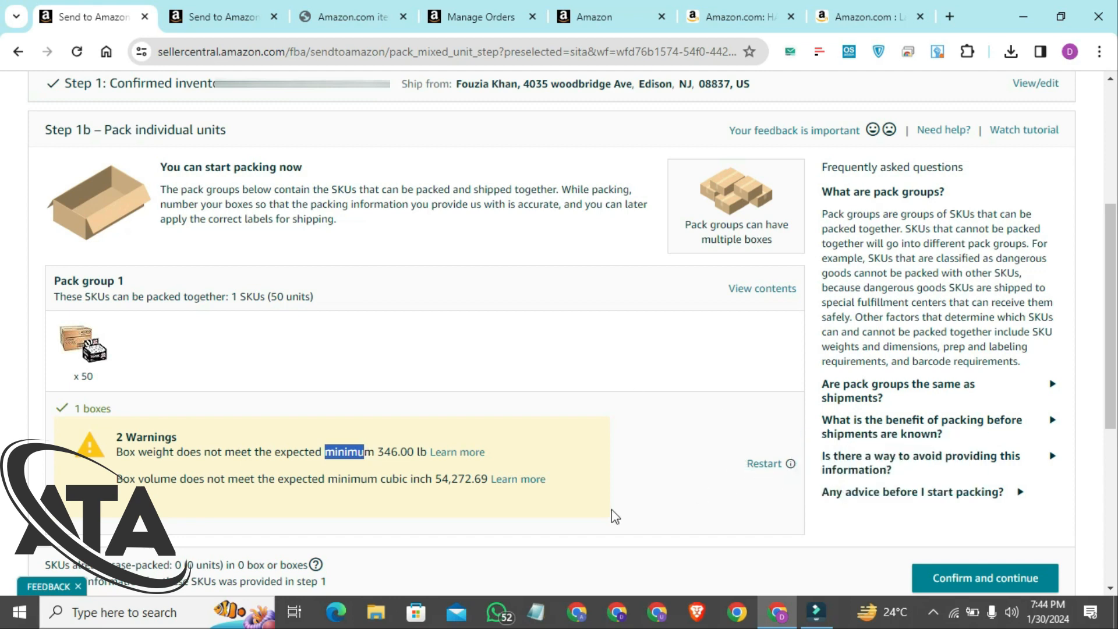
{"action": "left_click", "coordinate": [365, 453]}
{"action": "scroll", "coordinate": [647, 467], "scroll_direction": "down", "scroll_amount": 2}
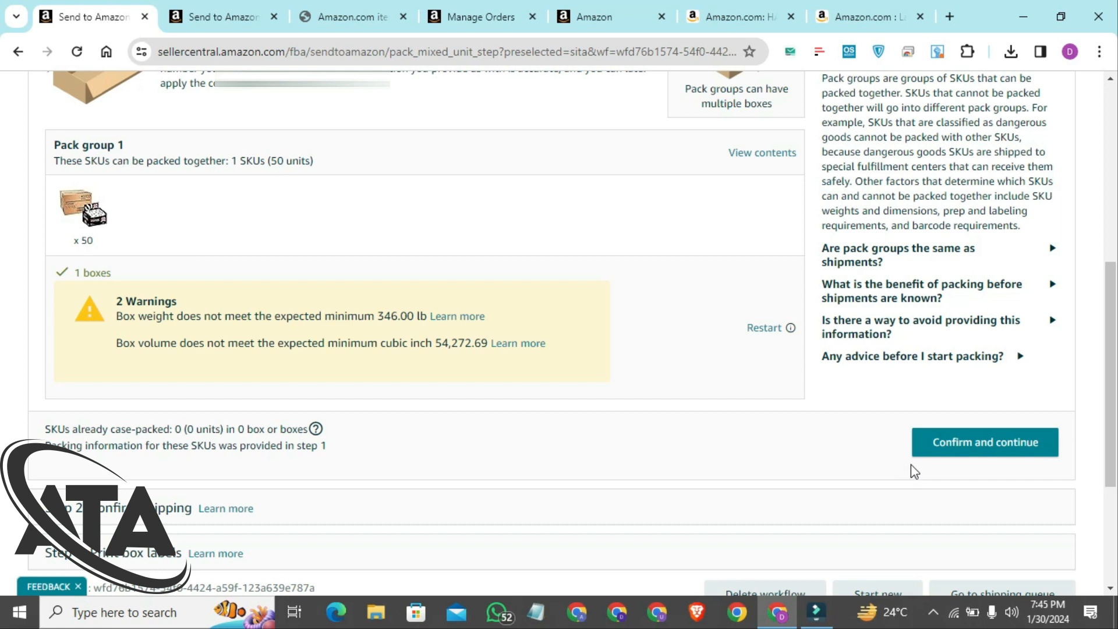
{"action": "left_click", "coordinate": [996, 447]}
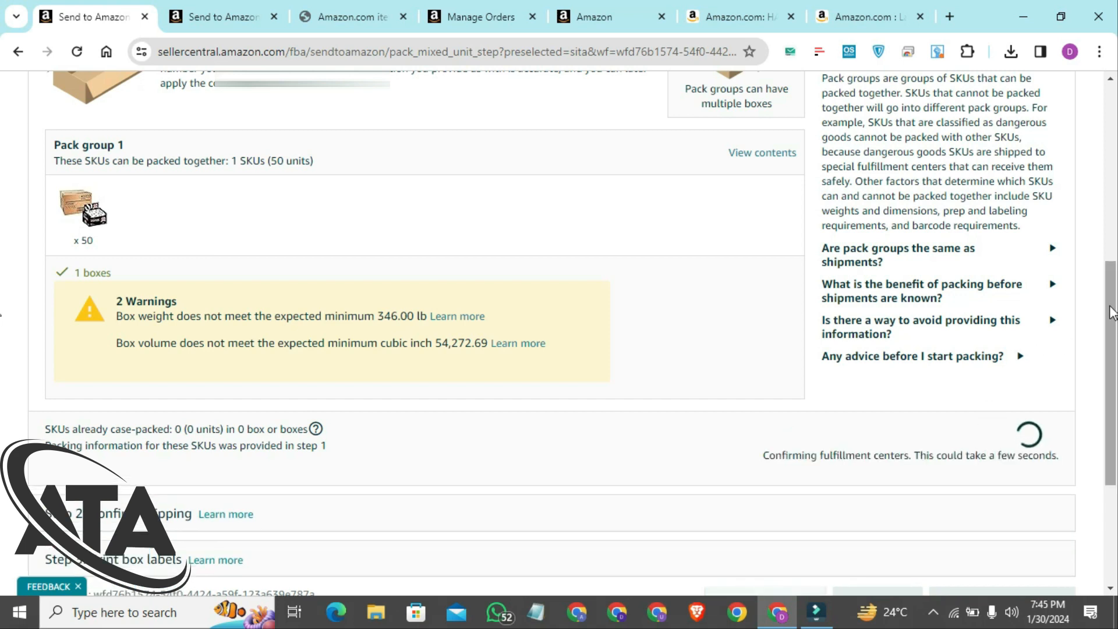
Set the shipment's ship date to 1/30/2024.
{"action": "scroll", "coordinate": [1111, 312], "scroll_direction": "down", "scroll_amount": 3}
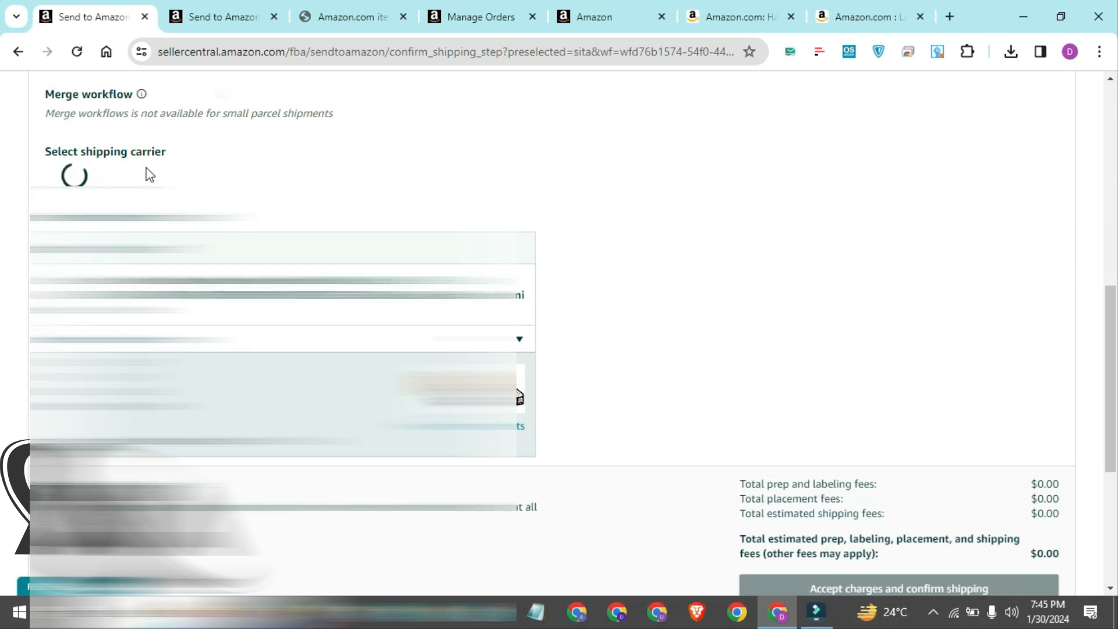
{"action": "scroll", "coordinate": [149, 175], "scroll_direction": "up", "scroll_amount": 1}
{"action": "scroll", "coordinate": [147, 170], "scroll_direction": "up", "scroll_amount": 2}
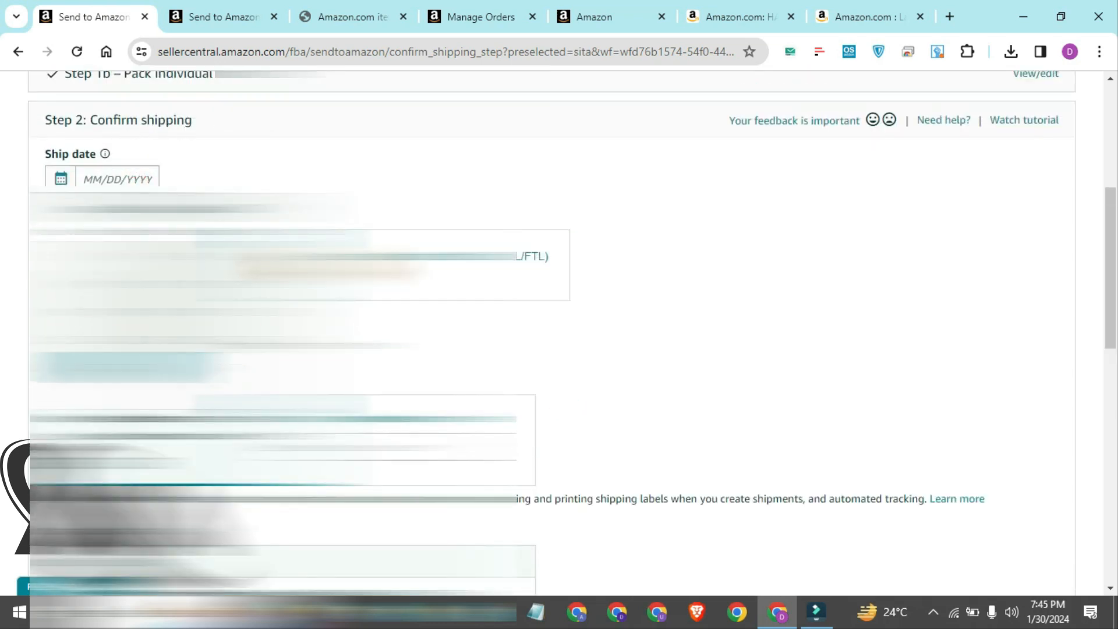
{"action": "left_click", "coordinate": [129, 368]}
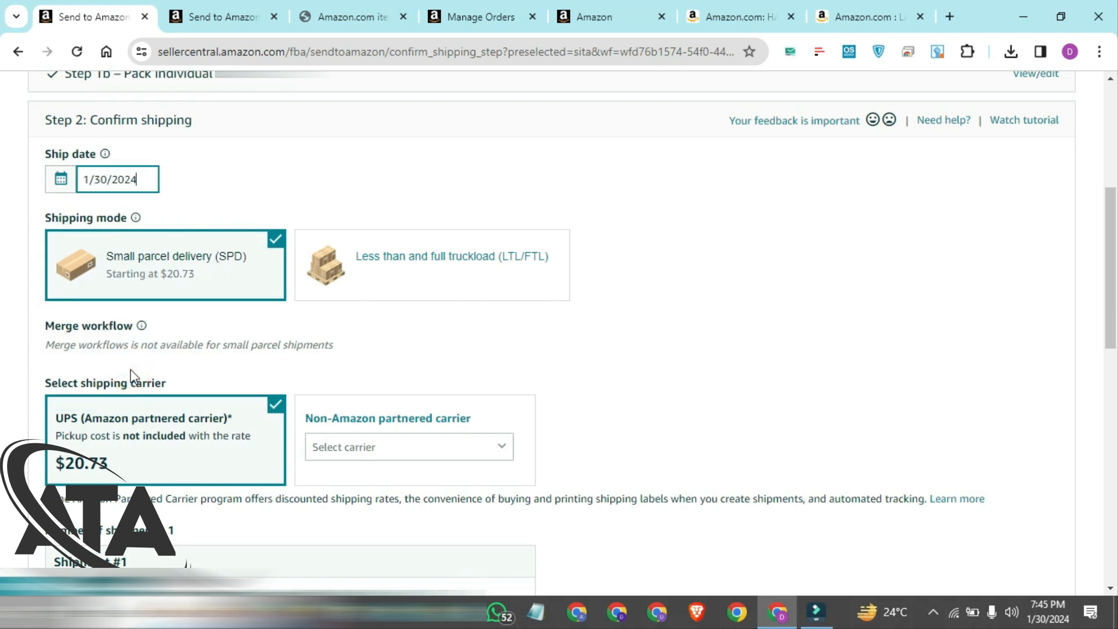
{"action": "left_click", "coordinate": [127, 191]}
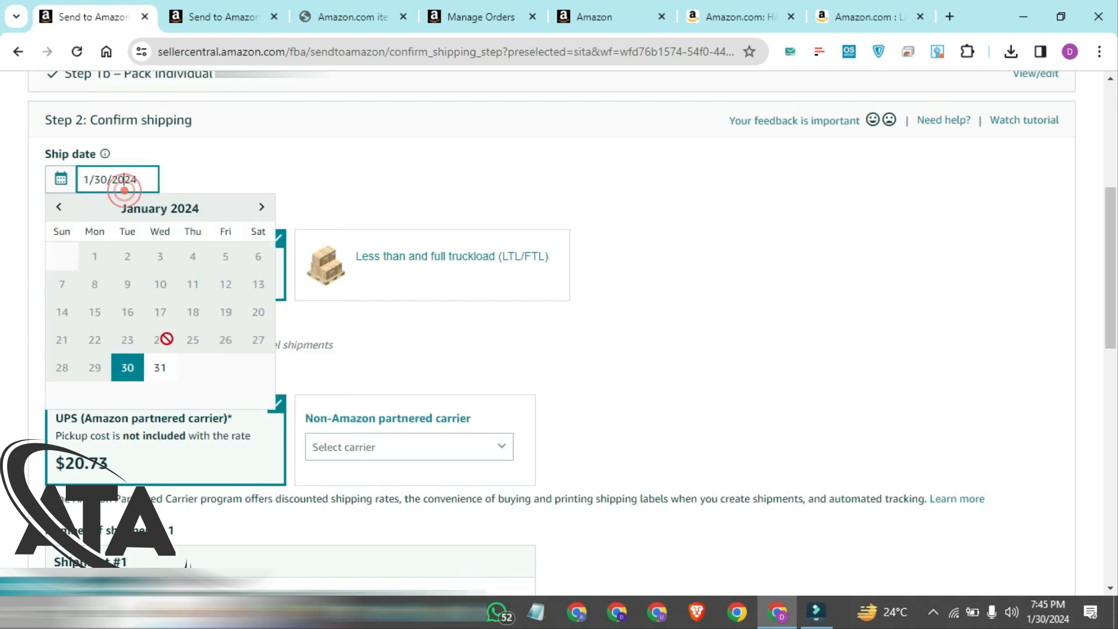
{"action": "left_click", "coordinate": [321, 170]}
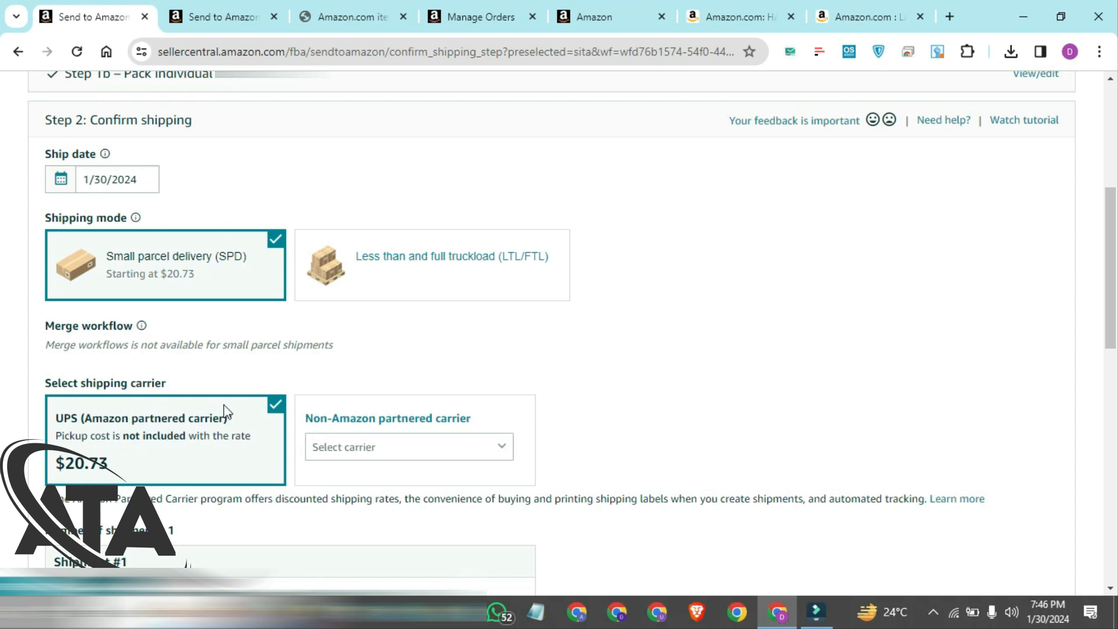
Examine the carriers offered as non-Amazon partnered alternatives without selecting one.
{"action": "left_click", "coordinate": [361, 447]}
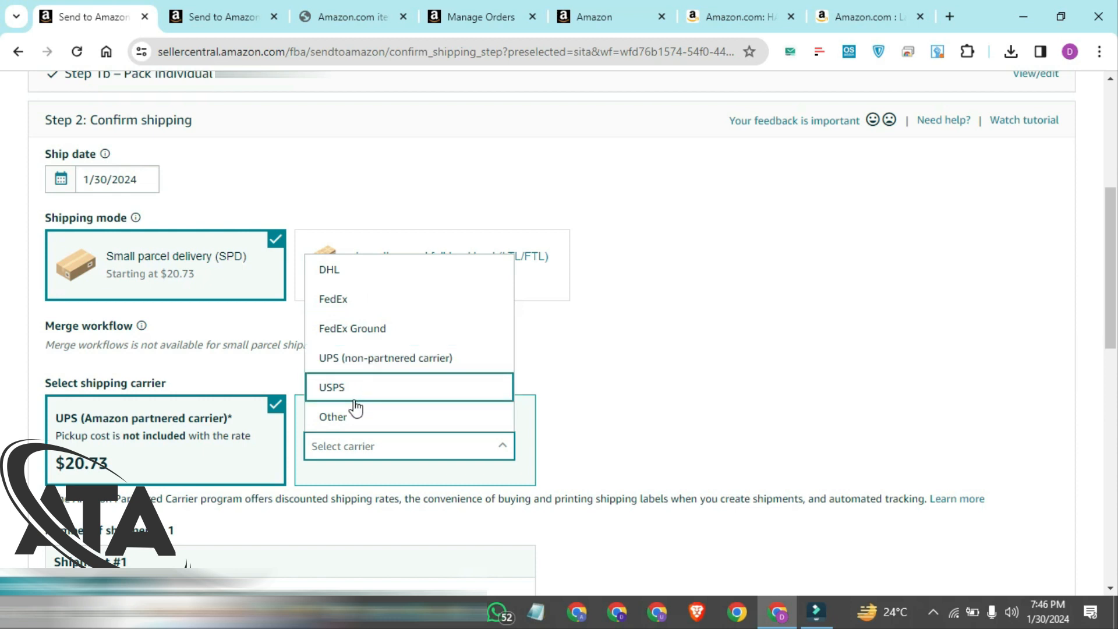
{"action": "left_click", "coordinate": [606, 398]}
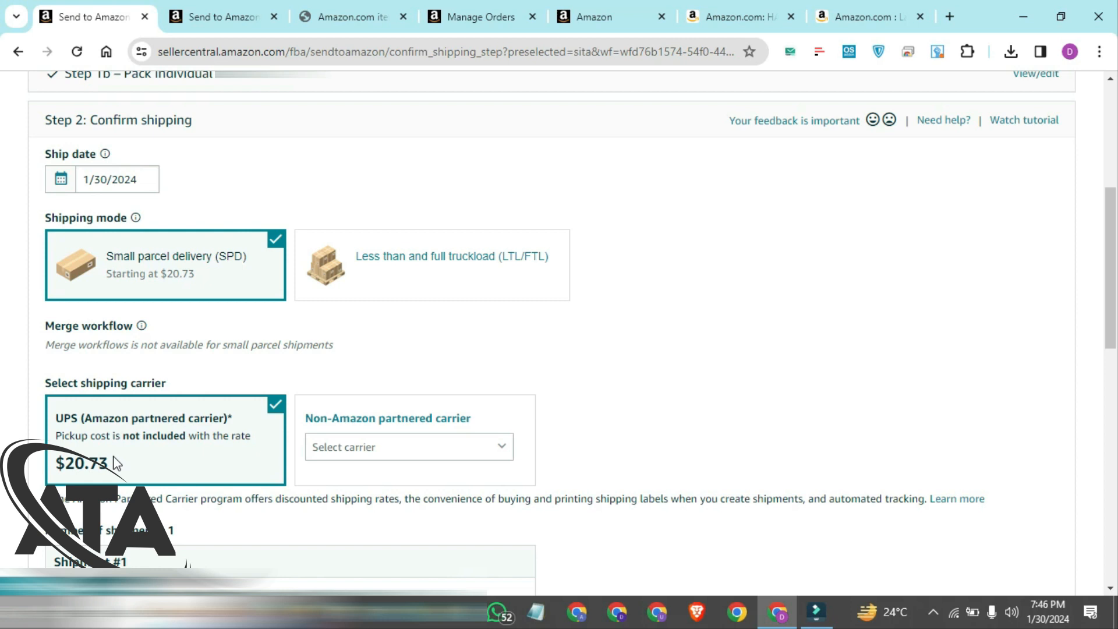
{"action": "left_click", "coordinate": [574, 379]}
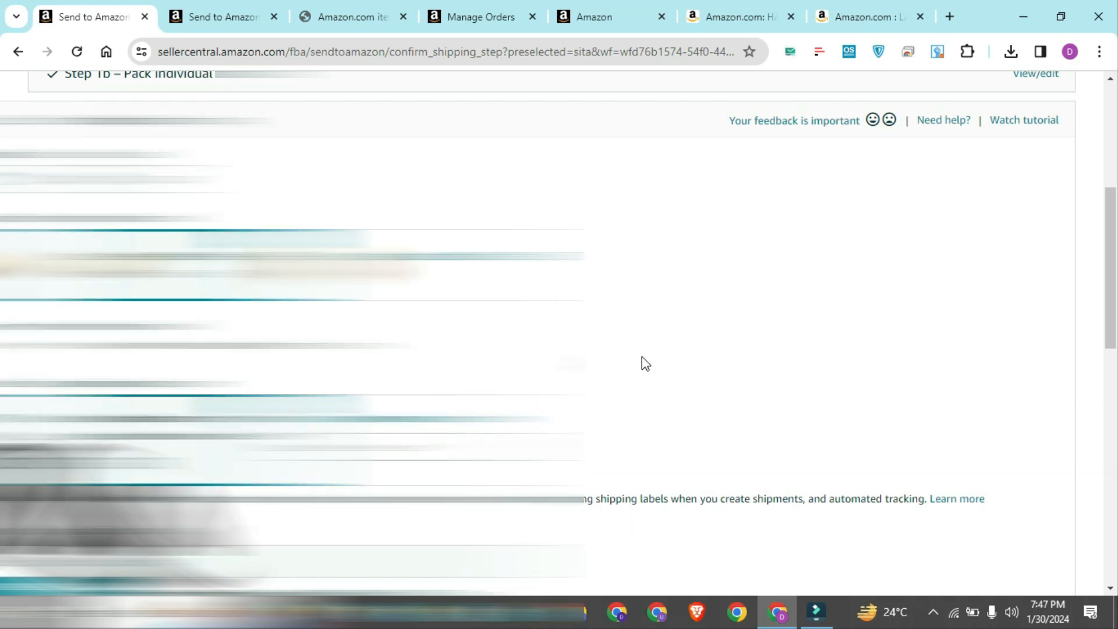
Review Shipment #1's address details, contents, estimated carrier charges and total fees ahead of the shipping confirmation.
{"action": "scroll", "coordinate": [900, 314], "scroll_direction": "down", "scroll_amount": 7}
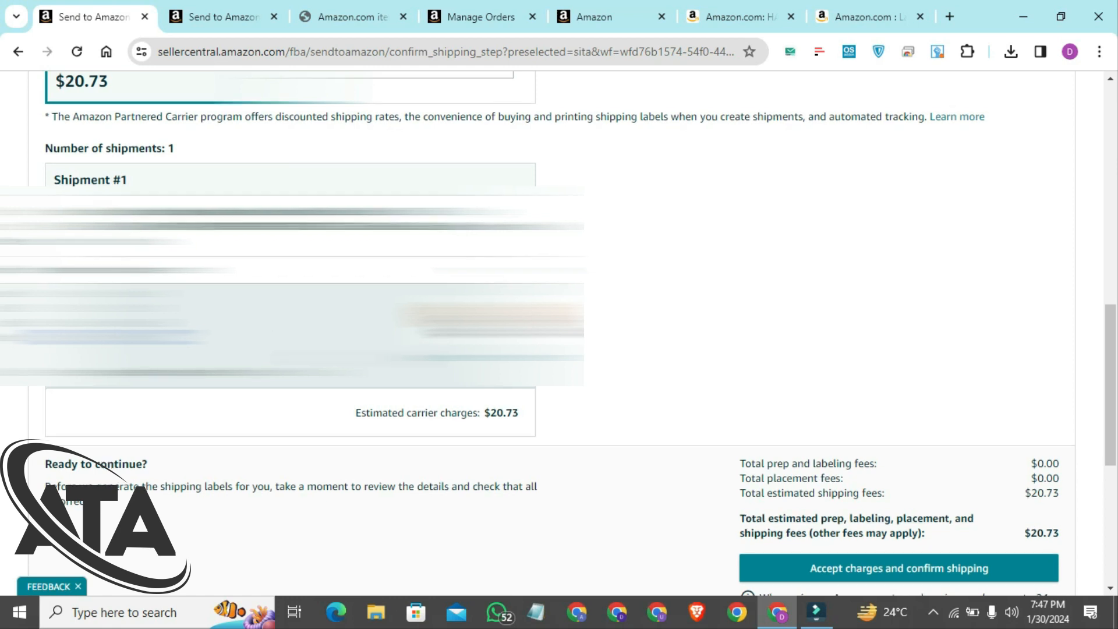
{"action": "scroll", "coordinate": [356, 356], "scroll_direction": "down", "scroll_amount": 2}
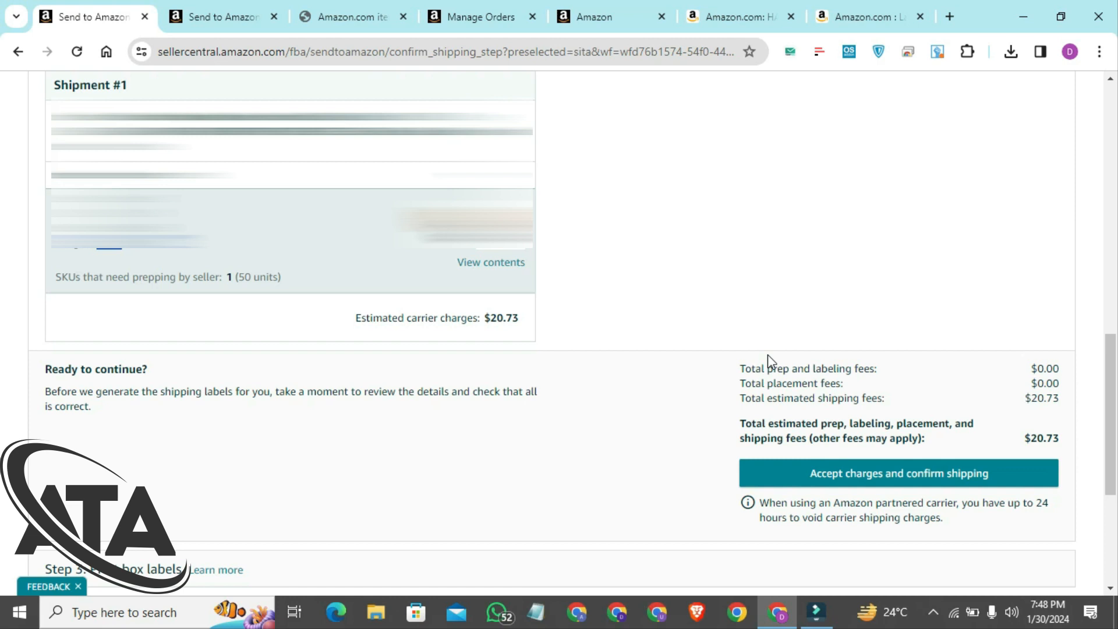
{"action": "scroll", "coordinate": [778, 354], "scroll_direction": "up", "scroll_amount": 3}
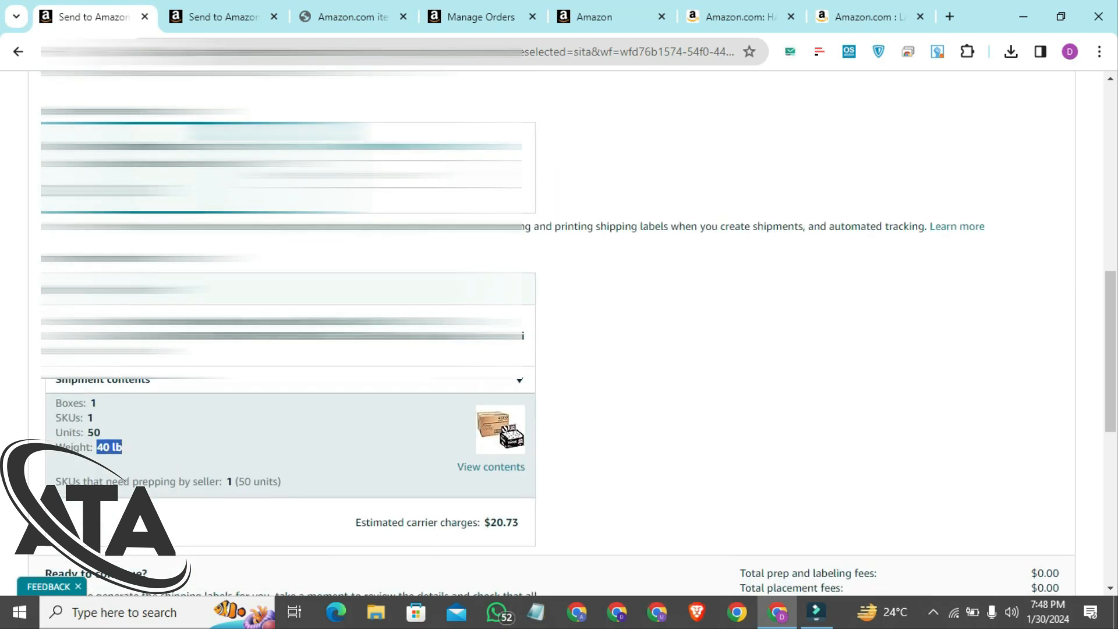
{"action": "left_click", "coordinate": [145, 321]}
{"action": "left_click_drag", "start_coordinate": [145, 321], "coordinate": [346, 322]}
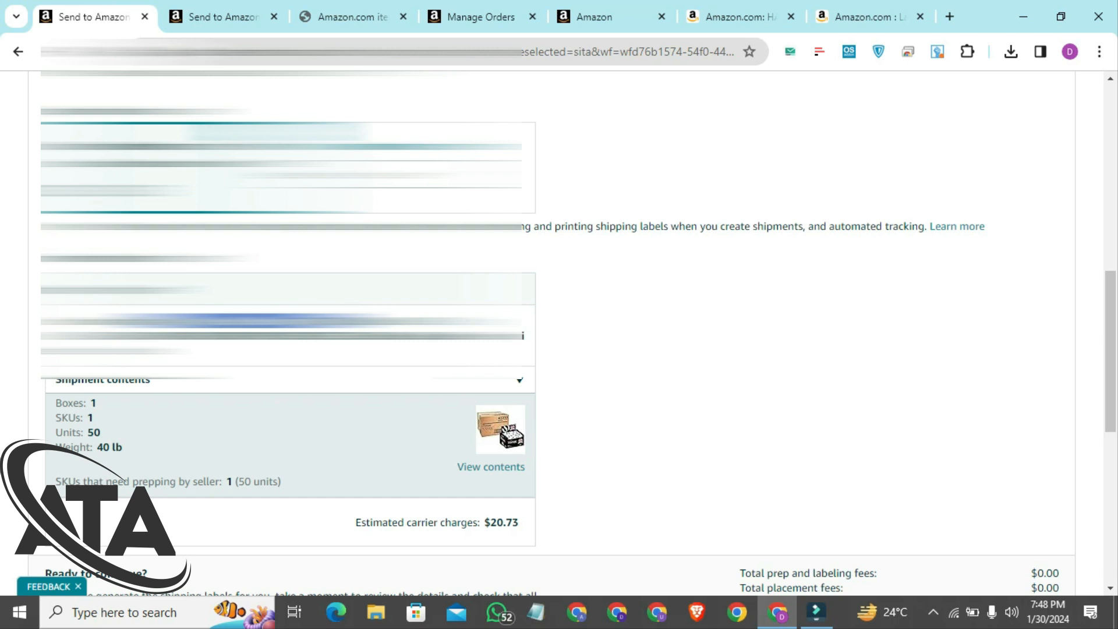
{"action": "left_click_drag", "start_coordinate": [169, 336], "coordinate": [64, 335]}
{"action": "left_click", "coordinate": [434, 344]}
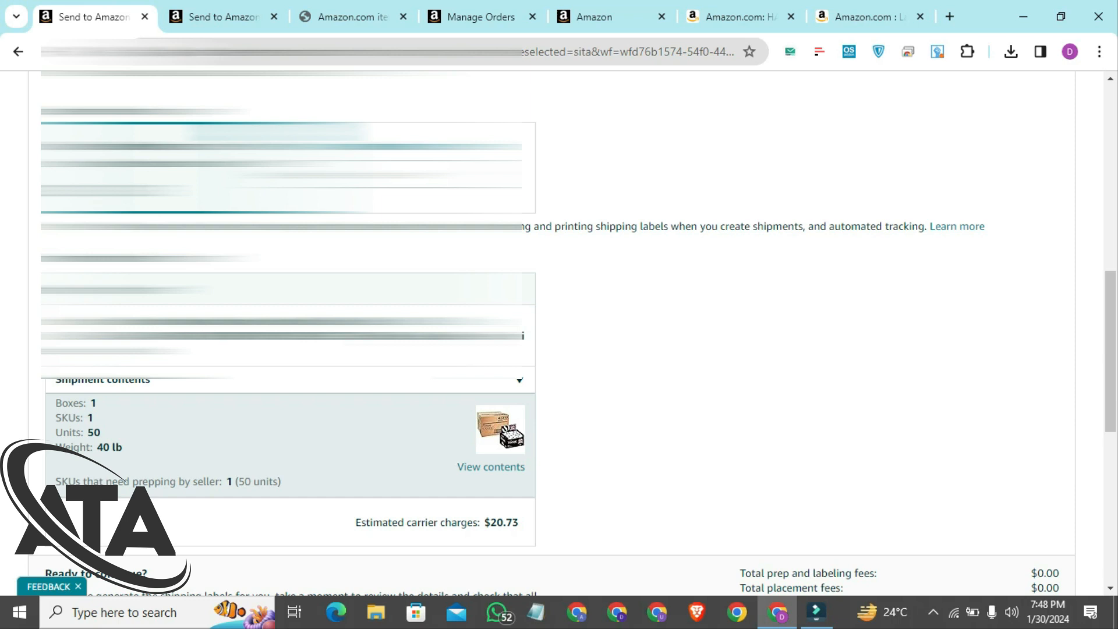
{"action": "left_click_drag", "start_coordinate": [169, 335], "coordinate": [506, 335]}
{"action": "scroll", "coordinate": [641, 357], "scroll_direction": "down", "scroll_amount": 4}
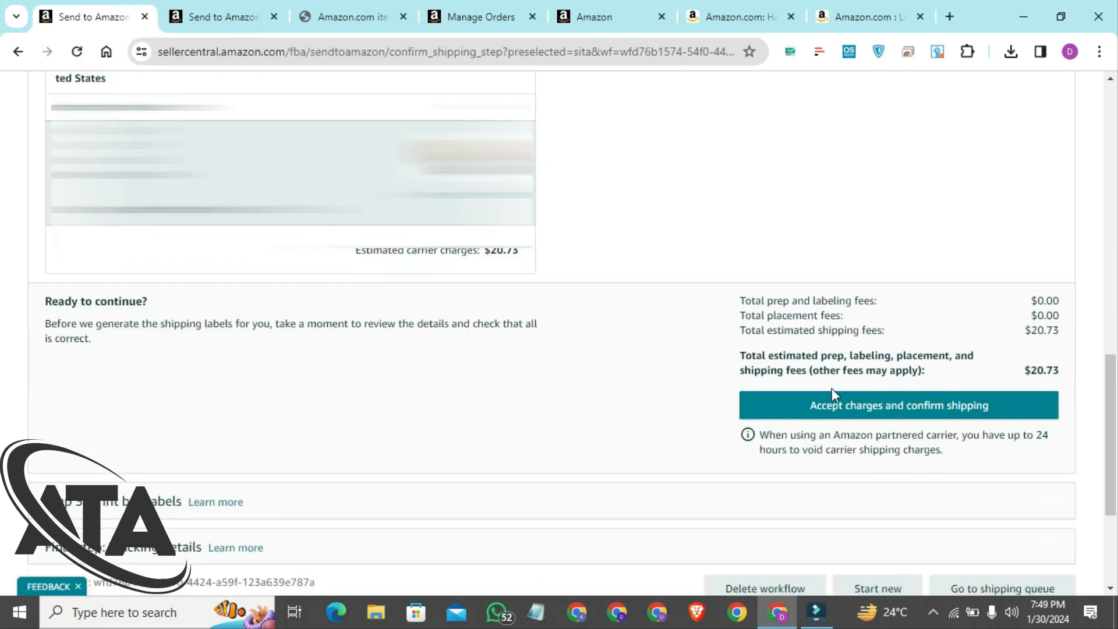
{"action": "scroll", "coordinate": [607, 419], "scroll_direction": "down", "scroll_amount": 2}
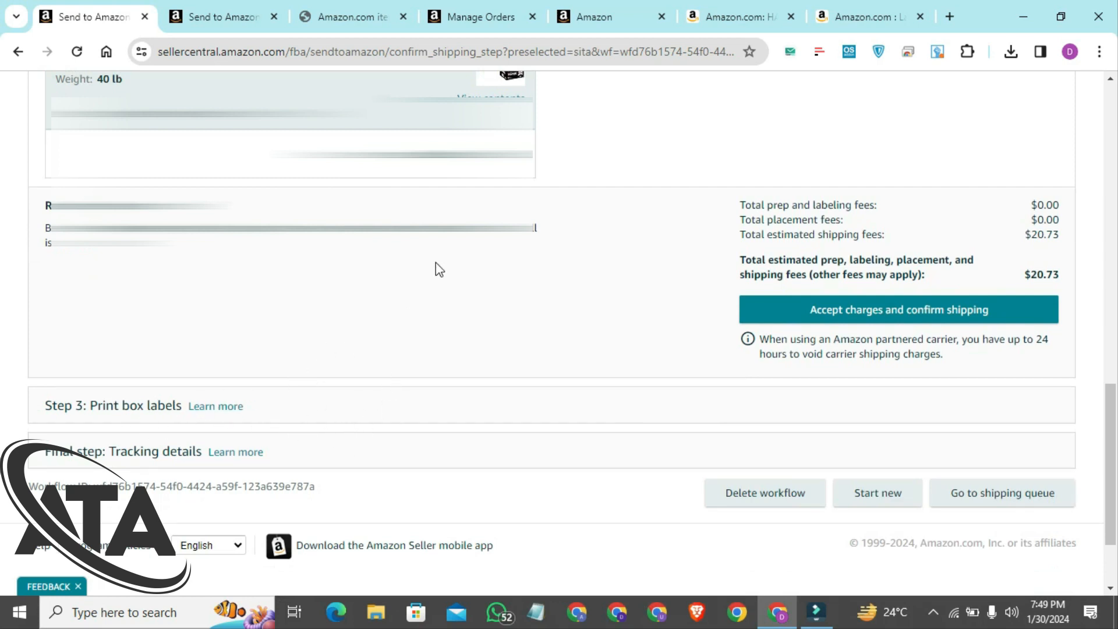
Search Google for "box label amazon" in a new browser tab and examine the image results for sample FBA box labels.
{"action": "left_click", "coordinate": [952, 23]}
{"action": "type", "text": "box "}
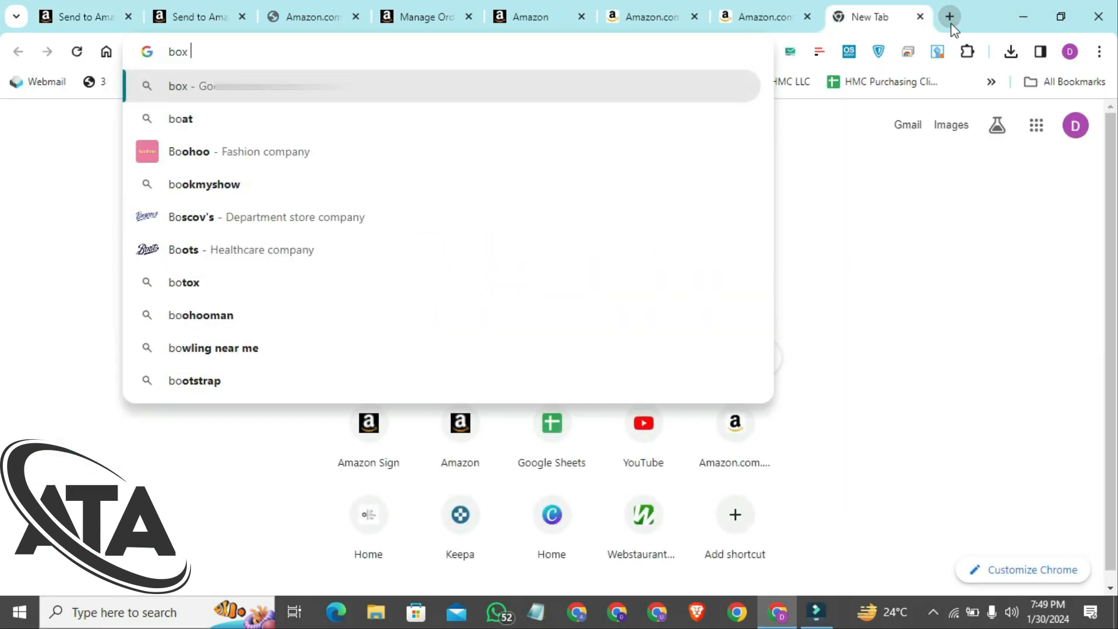
{"action": "type", "text": "label"}
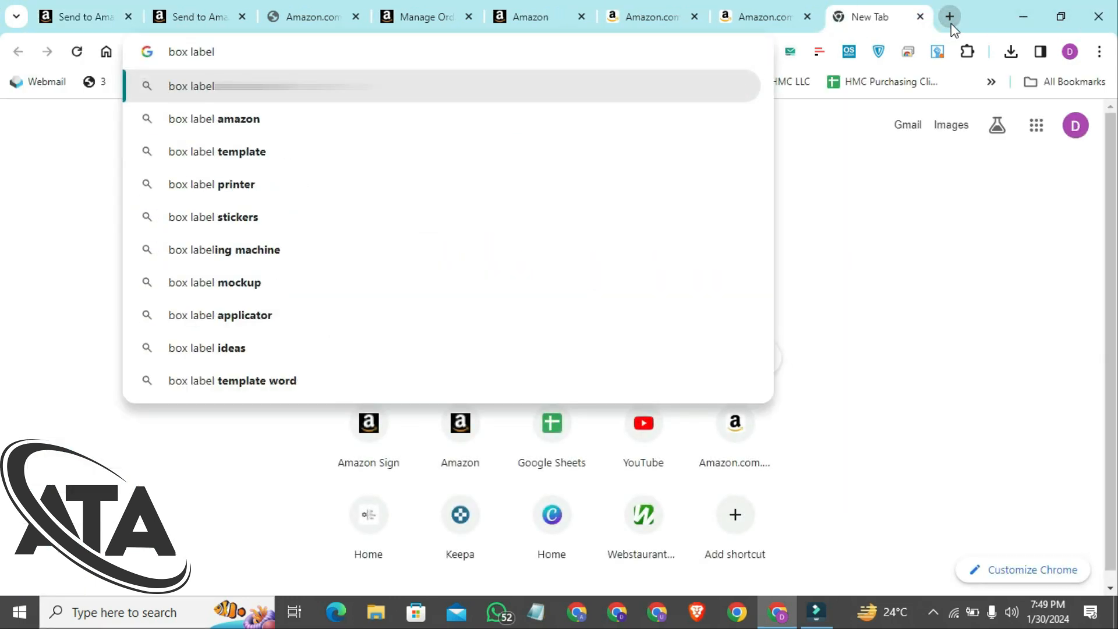
{"action": "key", "text": "Down"}
{"action": "key", "text": "Return"}
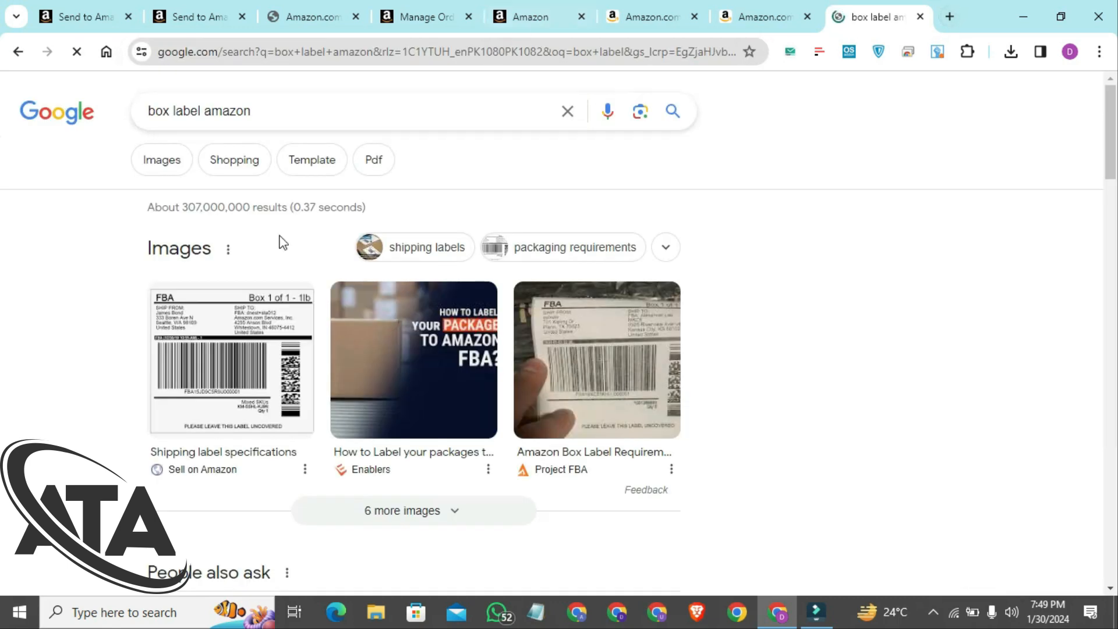
{"action": "left_click", "coordinate": [165, 162]}
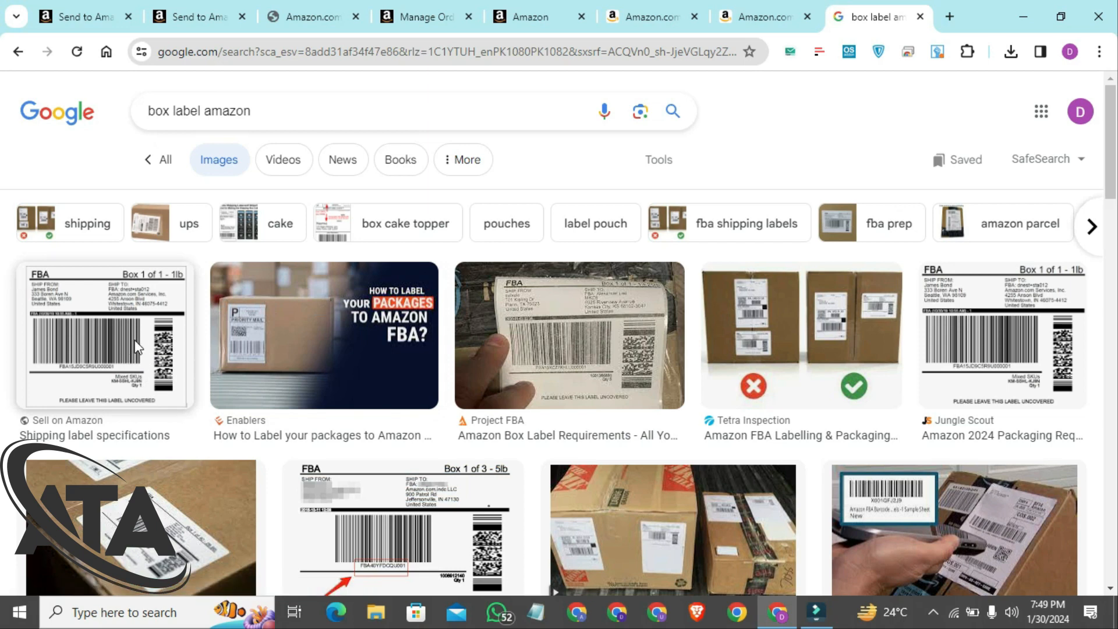
{"action": "left_click", "coordinate": [136, 348]}
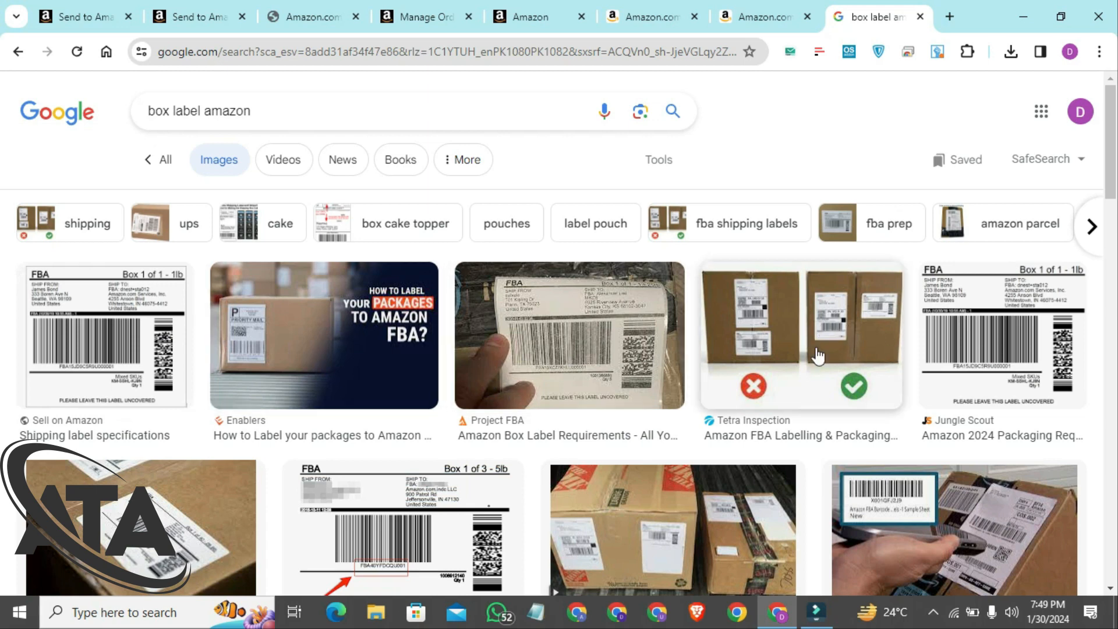
{"action": "scroll", "coordinate": [310, 505], "scroll_direction": "down", "scroll_amount": 2}
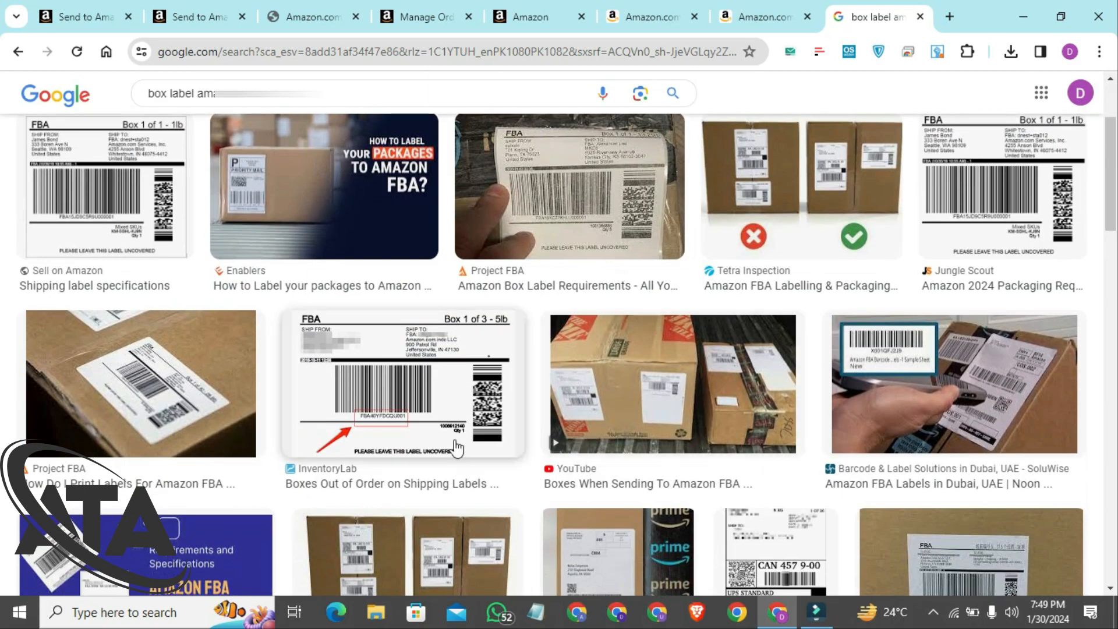